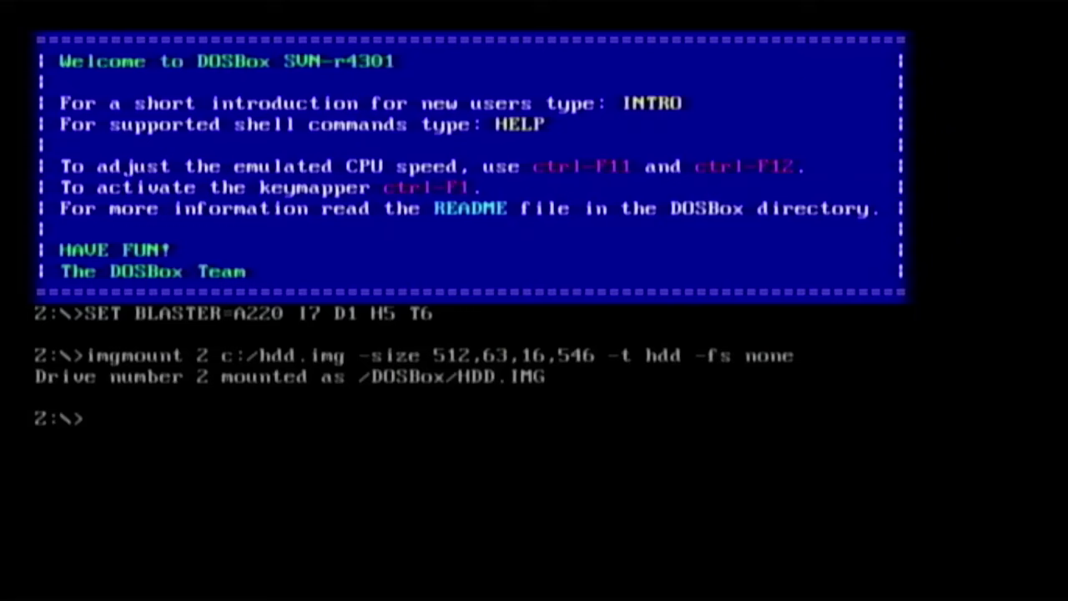
Switch to drive C: and list the win.iso file.
type("c:")
key("Return")
type("dir")
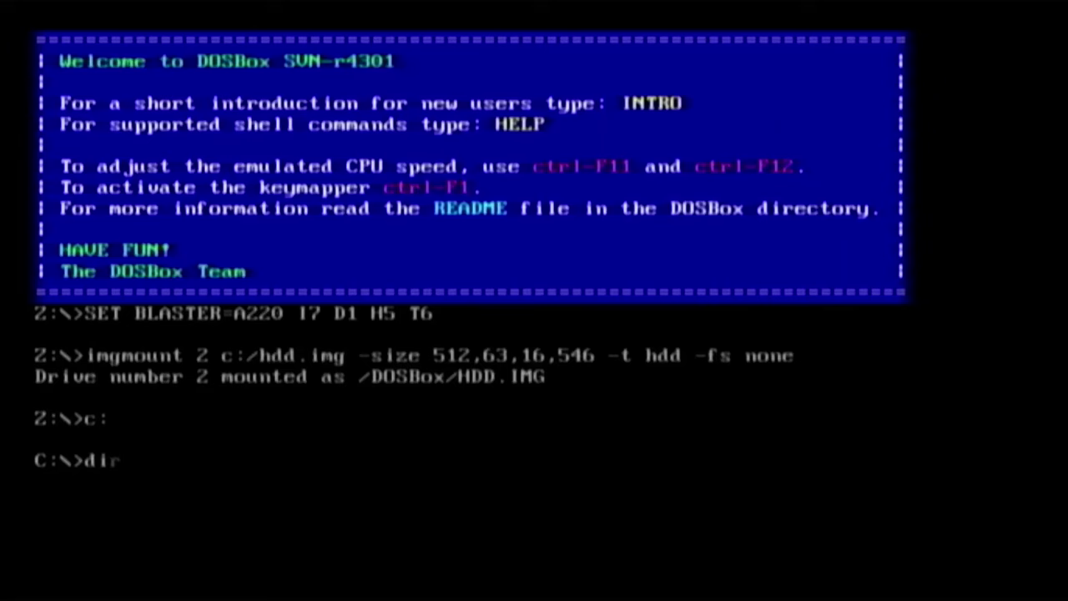
type(" win.iso")
key("Return")
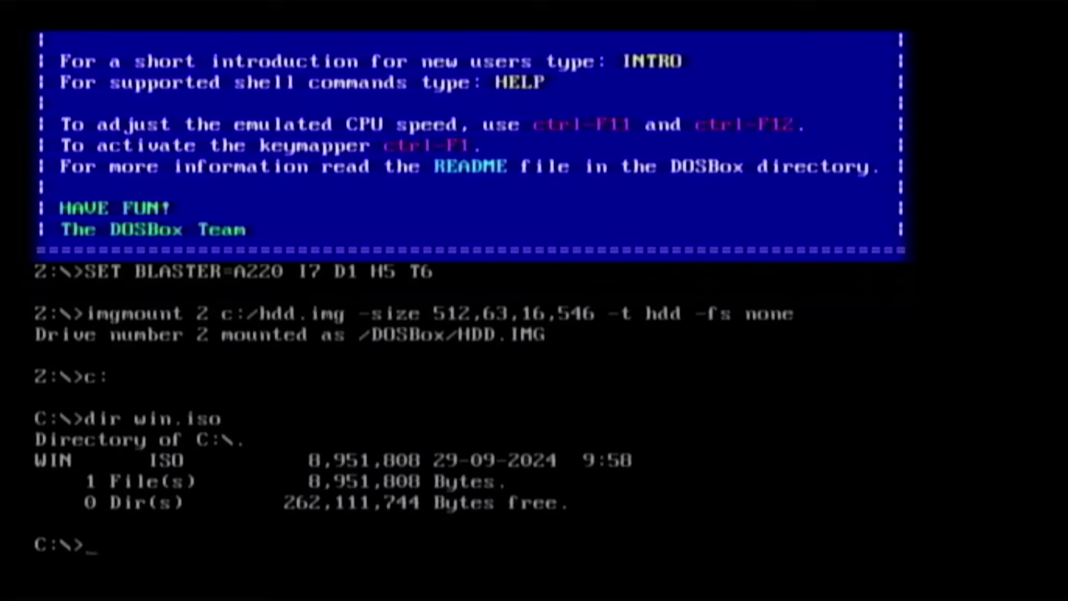
Mount win.iso as drive D with image type iso and file system none.
type("imgmount d")
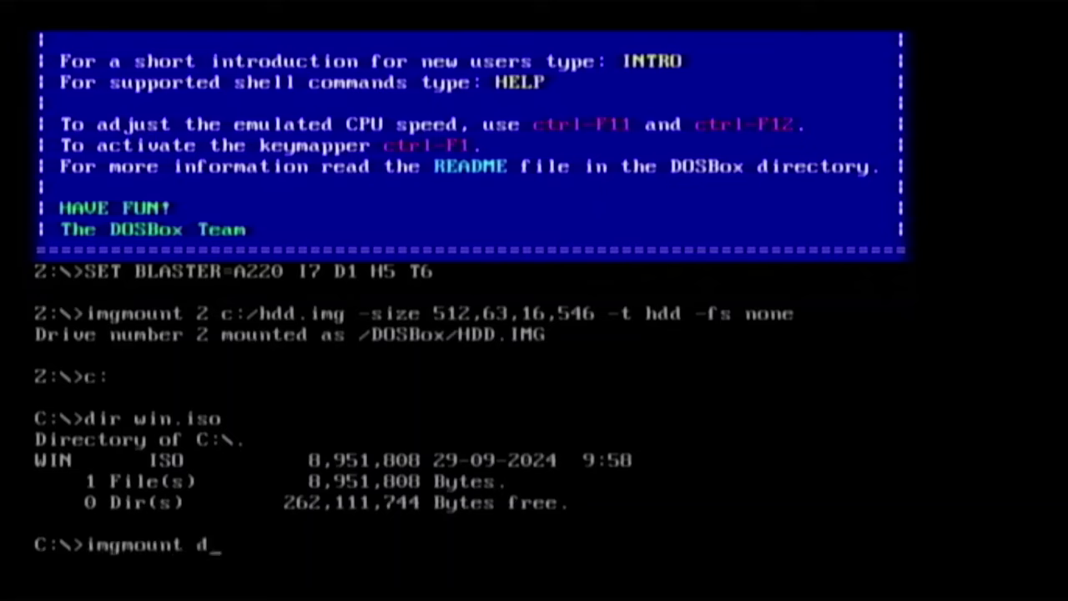
type(" win.iso ")
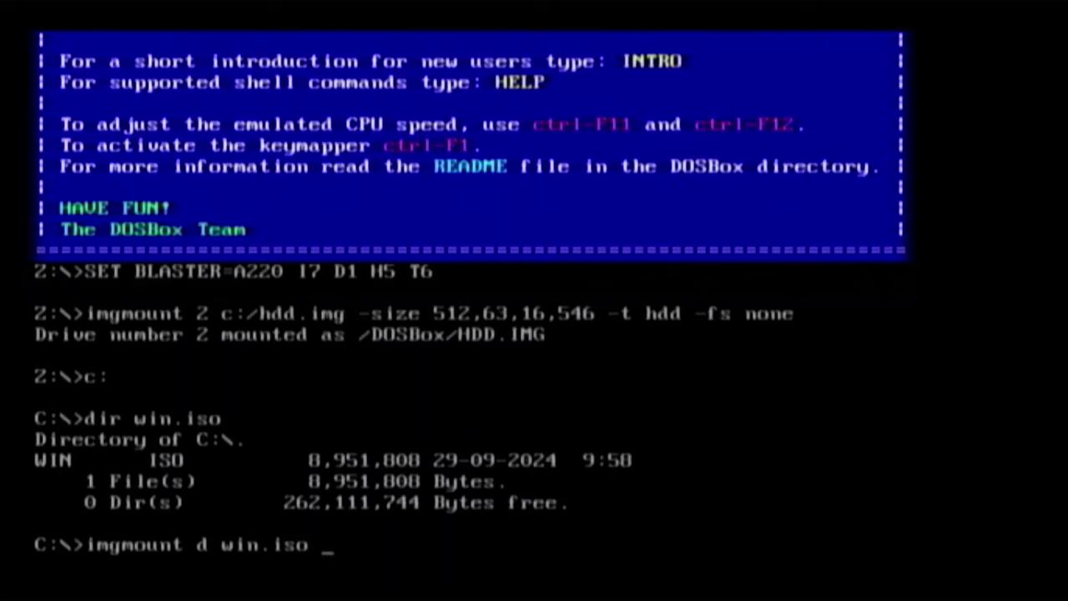
type("-t iso -fs none")
key("Return")
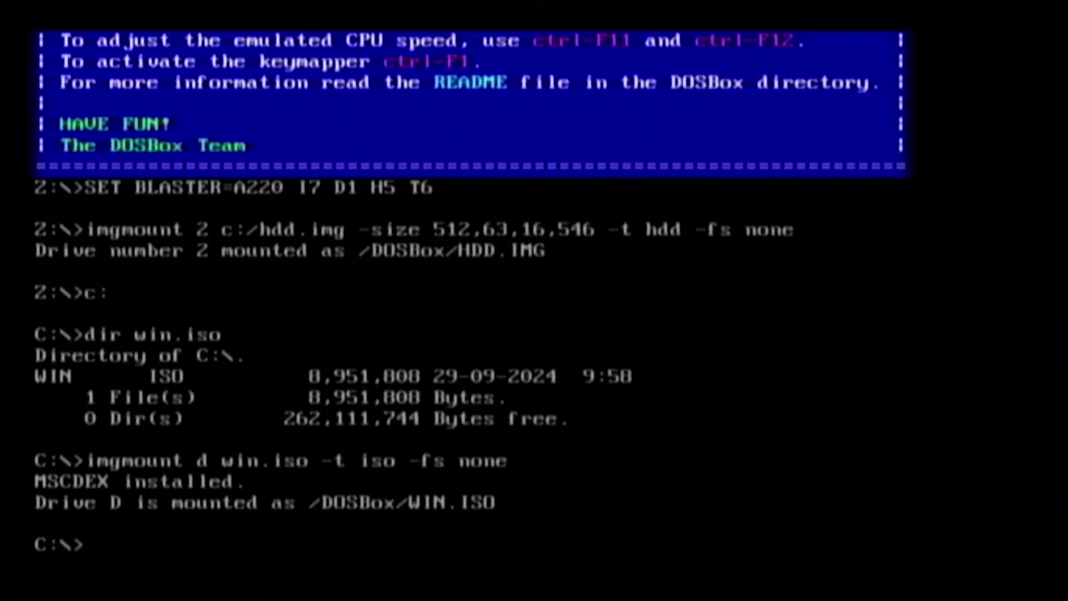
Run setup from drive D: and start a Custom Setup of Windows 3.1 in C:\WINDOWS.
type("d:")
key("Return")
type("setup")
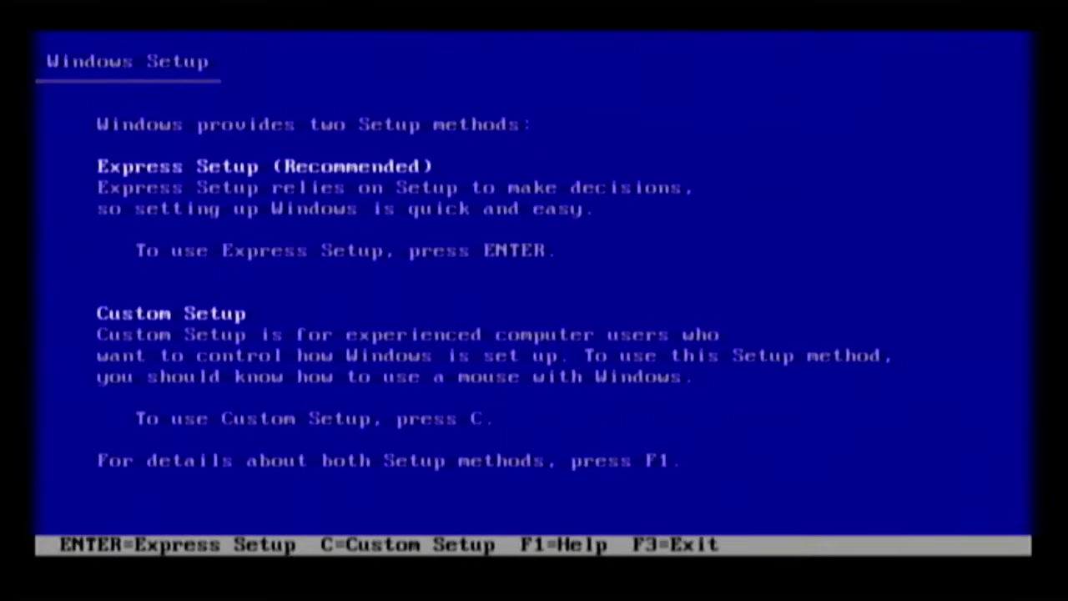
key("Return")
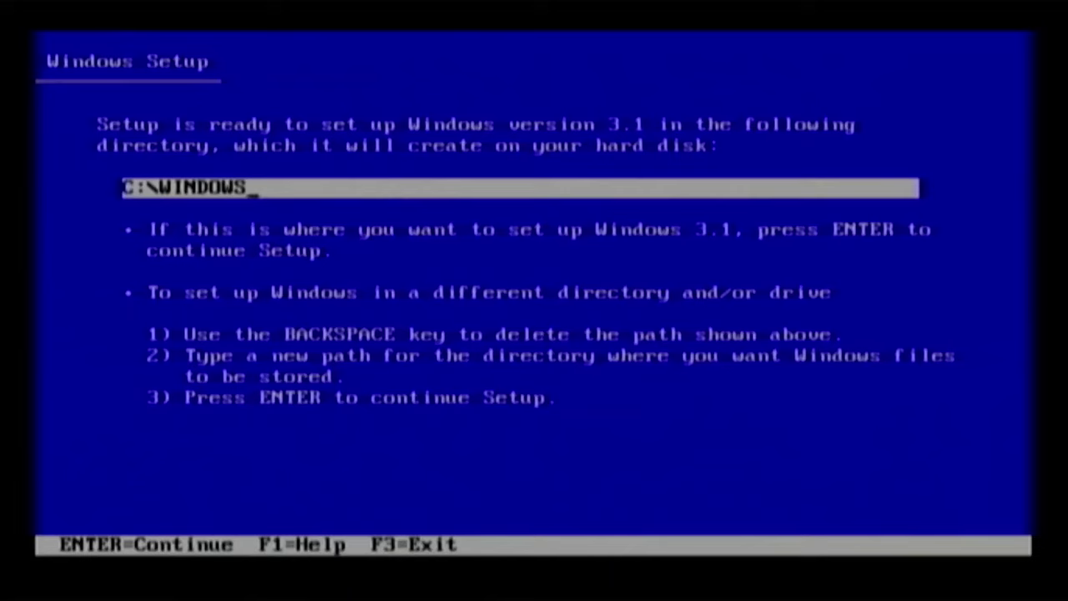
key("Return")
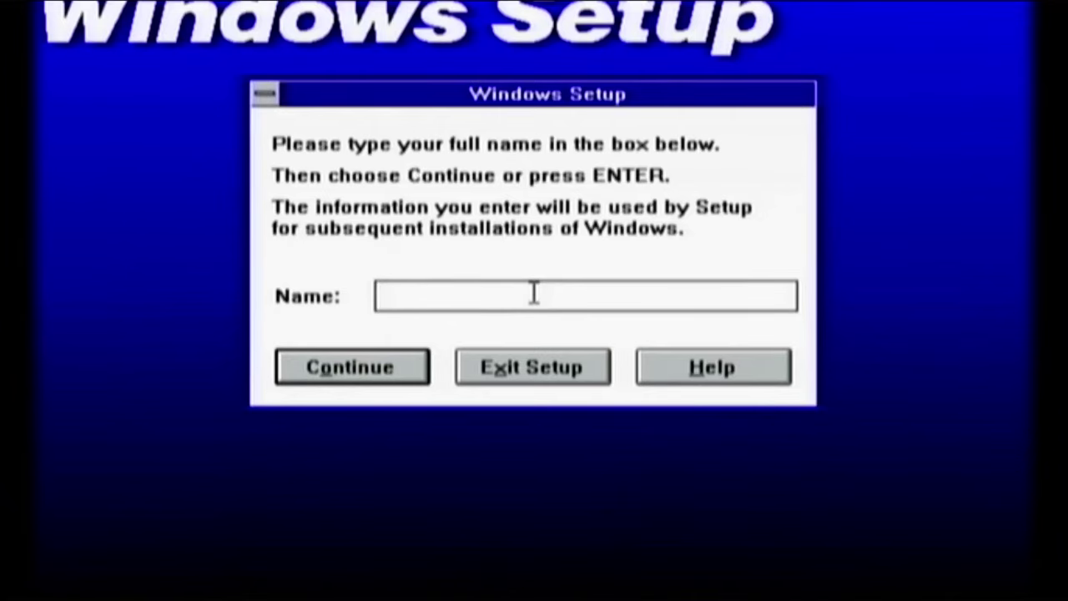
Enter Whale Tech as the Windows Setup name and confirm it.
type("Whale Tech")
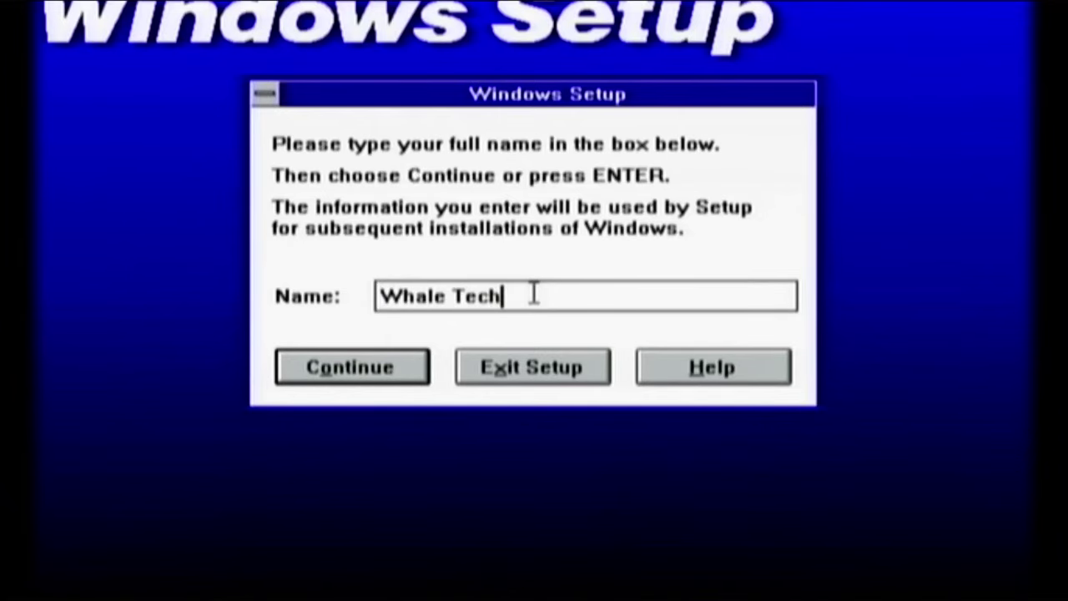
key("Return")
key("Return")
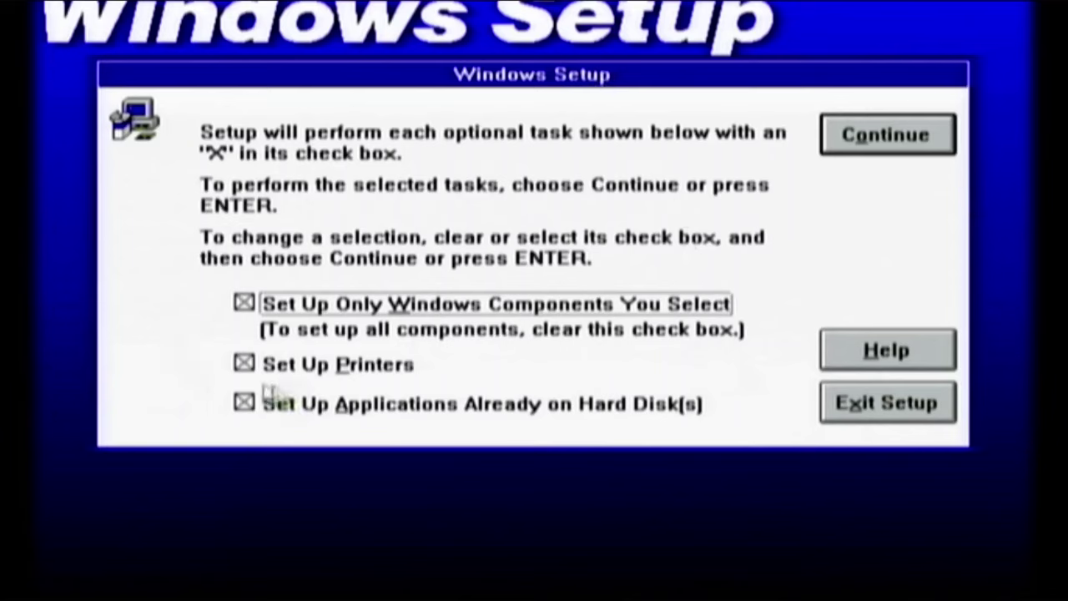
Disable printer setup and selective component installation, keep application setup enabled, and continue with the optional tasks.
key("Tab")
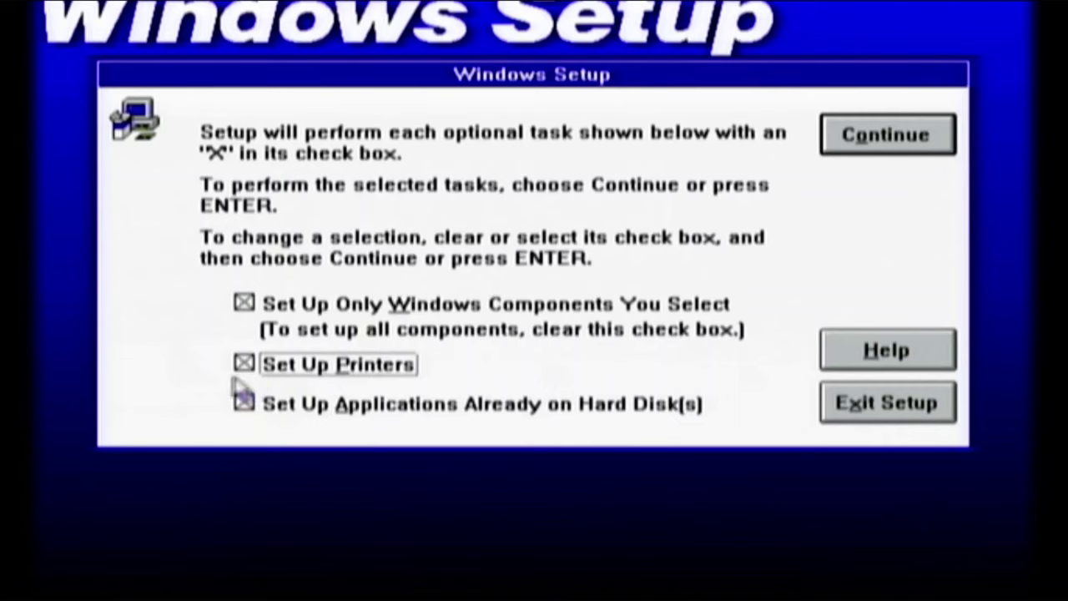
left_click(266, 408)
left_click(244, 404)
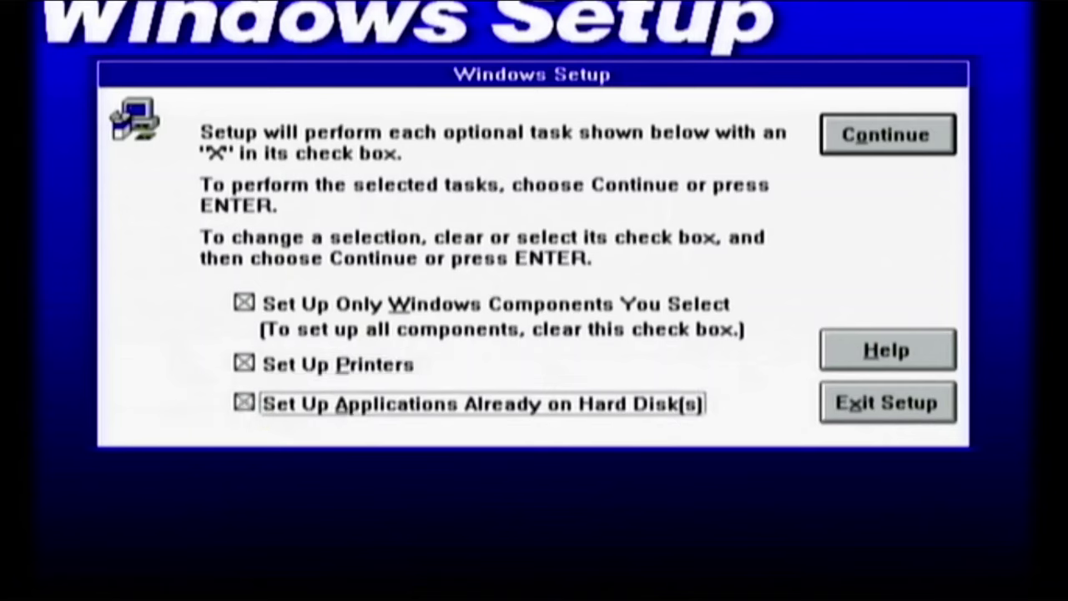
left_click(244, 364)
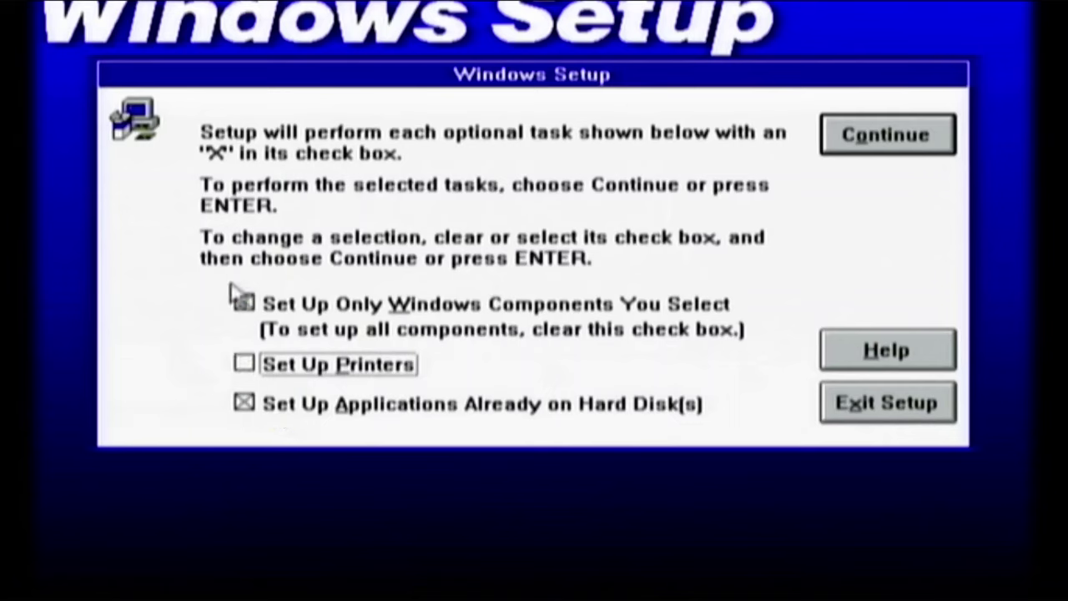
left_click(250, 303)
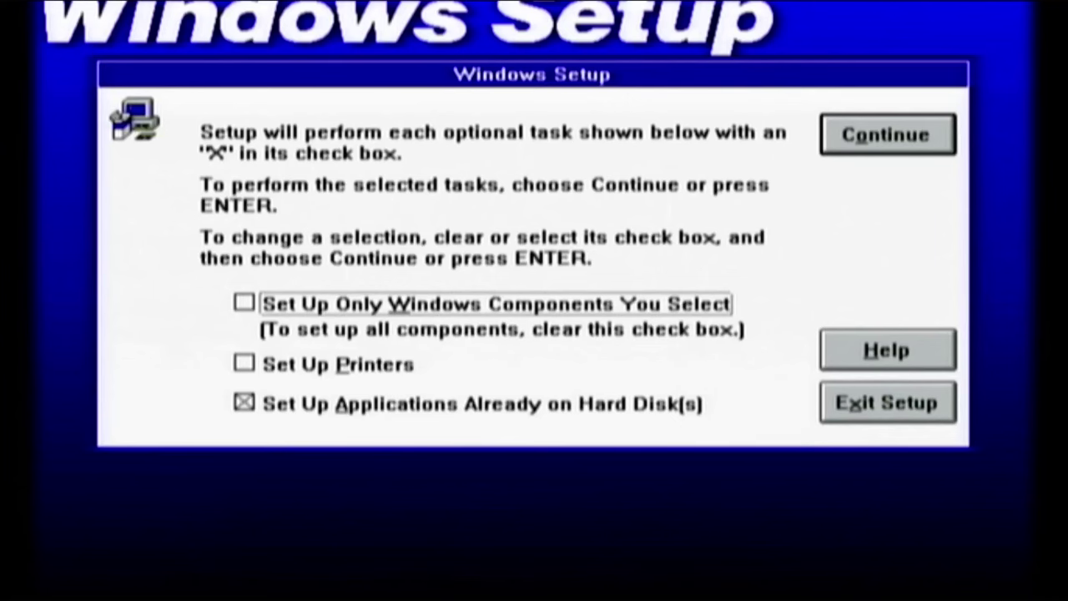
key("Return")
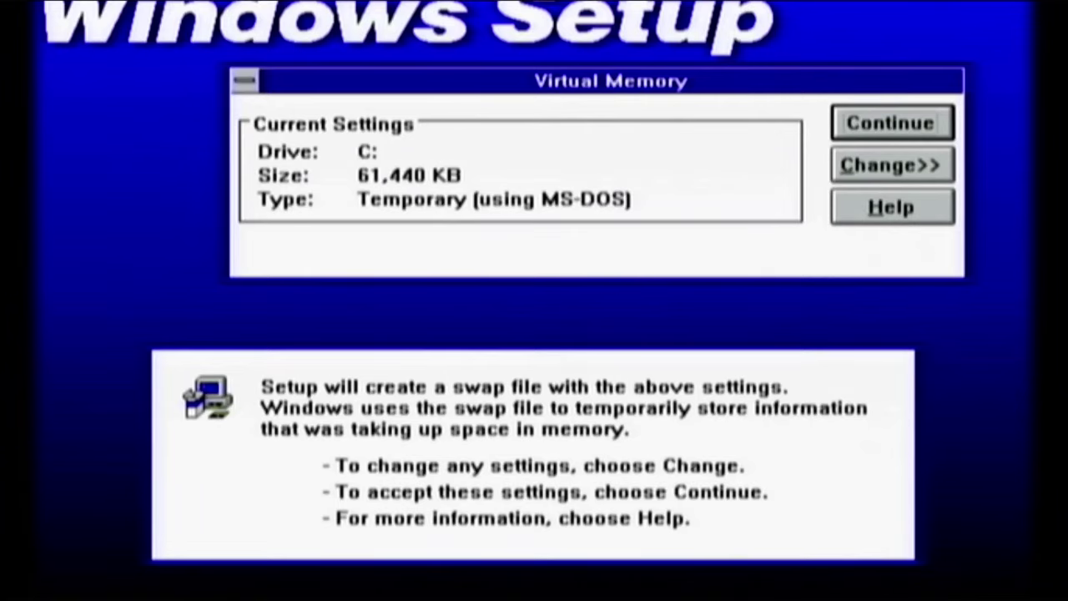
Accept the proposed swap file settings and choose to make the CONFIG.SYS and AUTOEXEC.BAT modifications yourself.
key("Return")
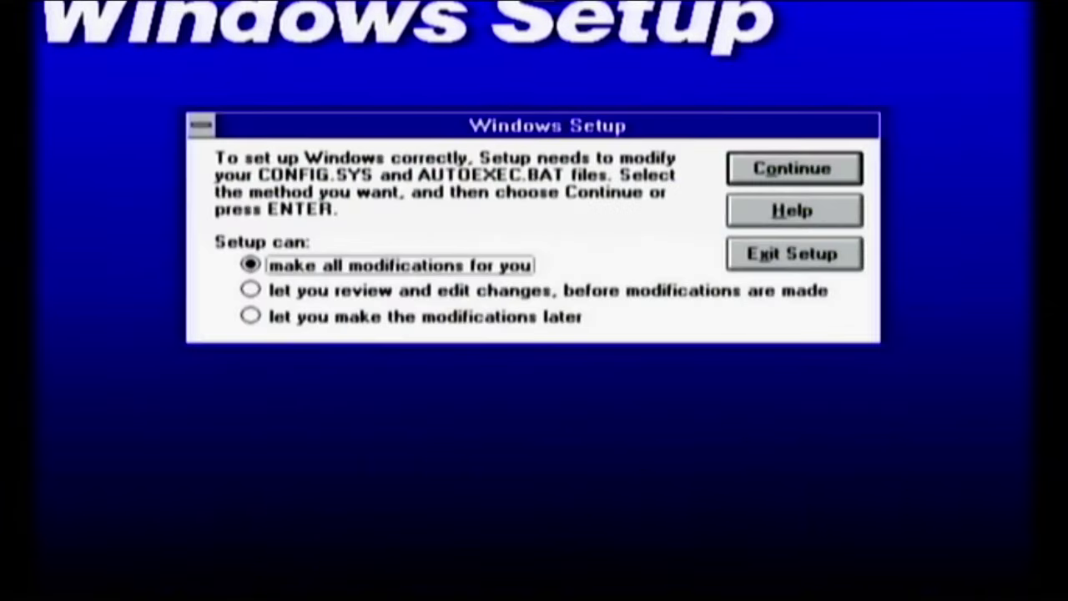
left_click(381, 318)
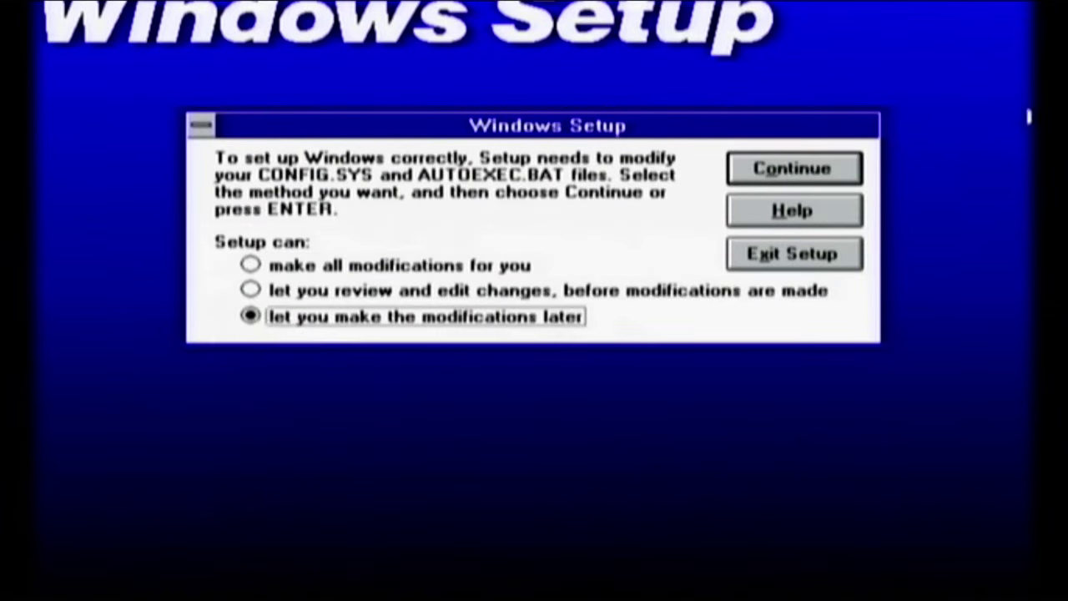
key("Return")
key("Return")
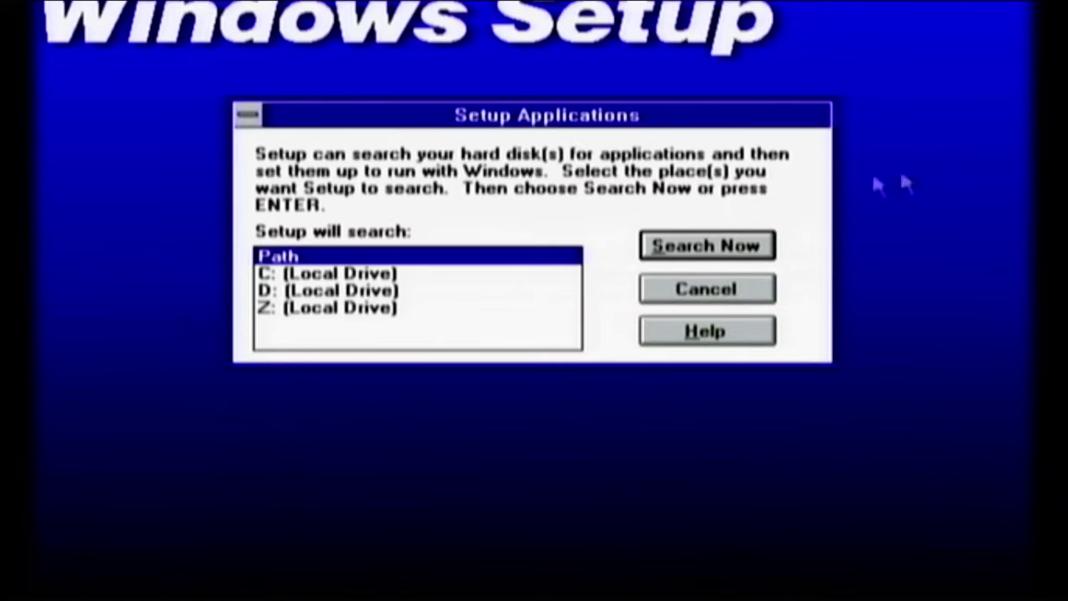
Skip the hard disk search for existing applications.
left_click(705, 332)
key("alt+F4")
left_click(734, 284)
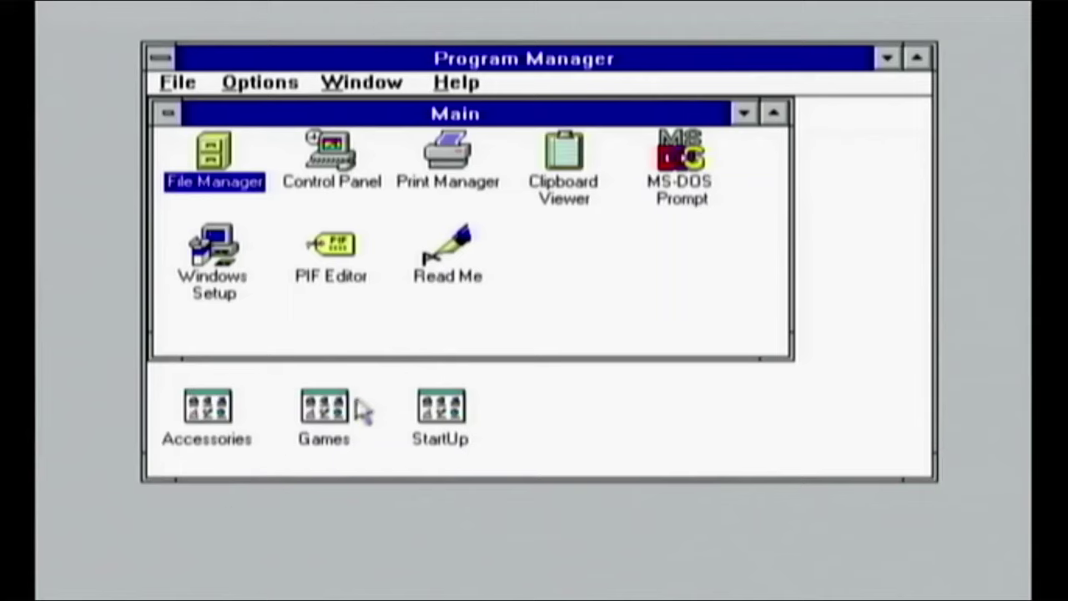
Restore the minimized Games program group to show its contents.
left_click_drag(332, 446, 370, 484)
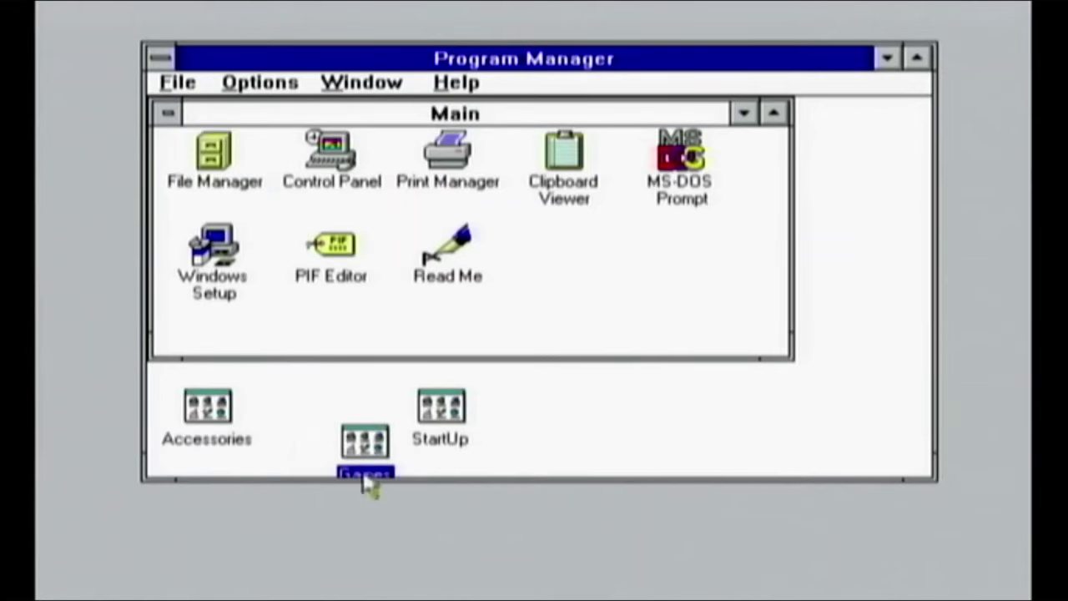
left_click(365, 467)
left_click(370, 434)
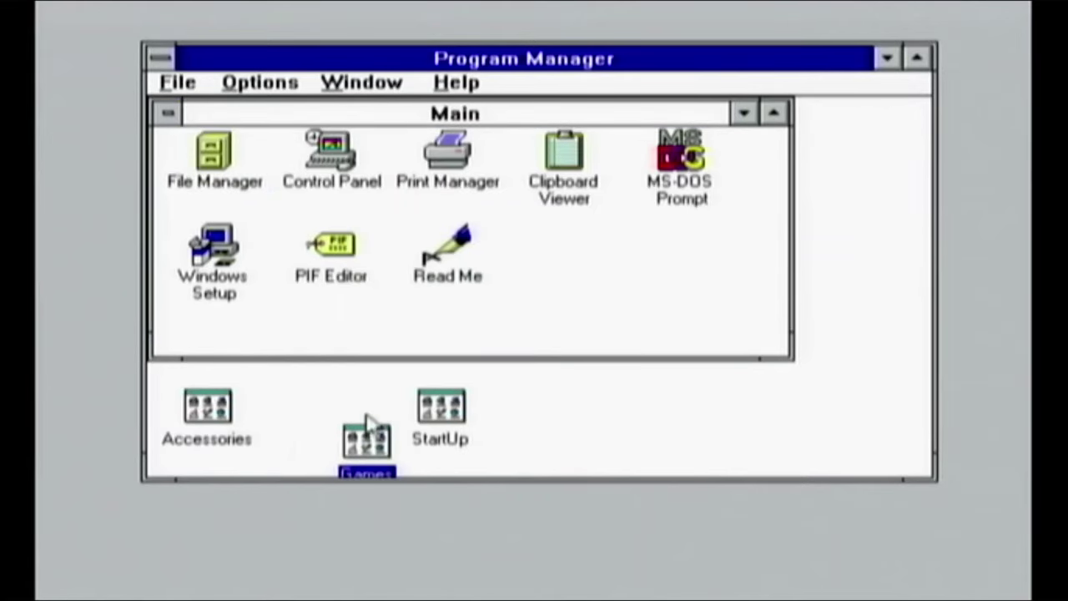
mouse_move(374, 451)
left_mouse_down()
mouse_move(379, 438)
mouse_move(377, 457)
left_mouse_up()
left_click(377, 453)
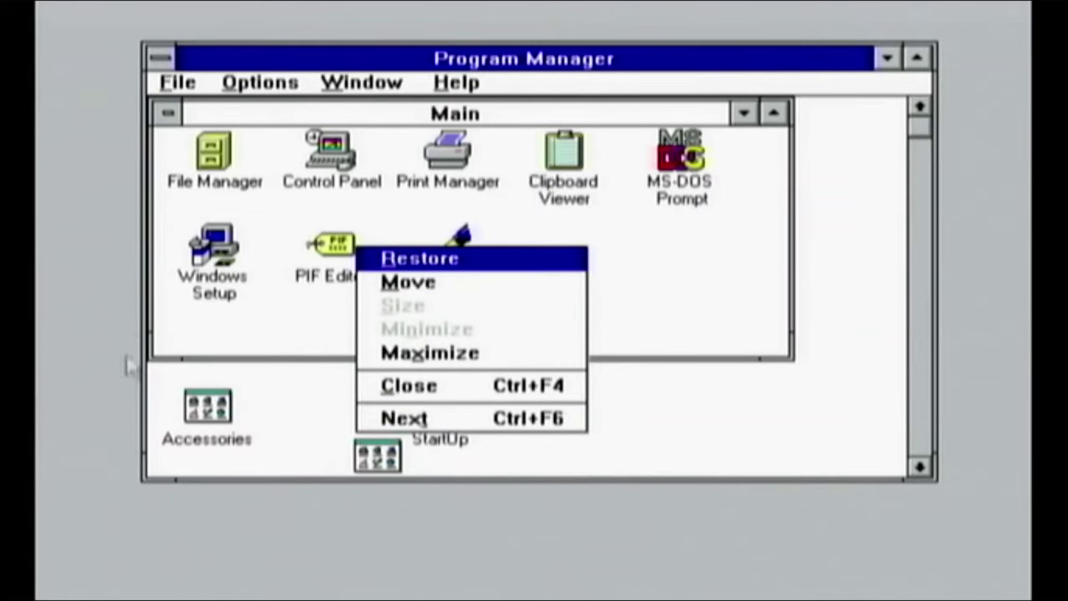
key("Return")
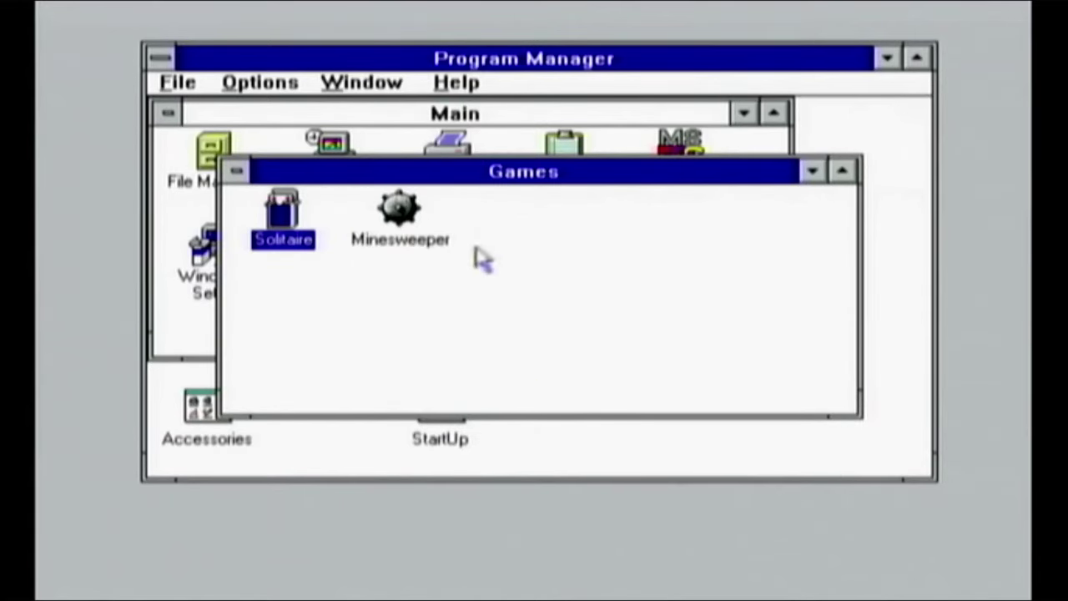
Move the Minesweeper icon from the Games group into the Main group and launch the game.
left_click_drag(409, 246, 398, 159)
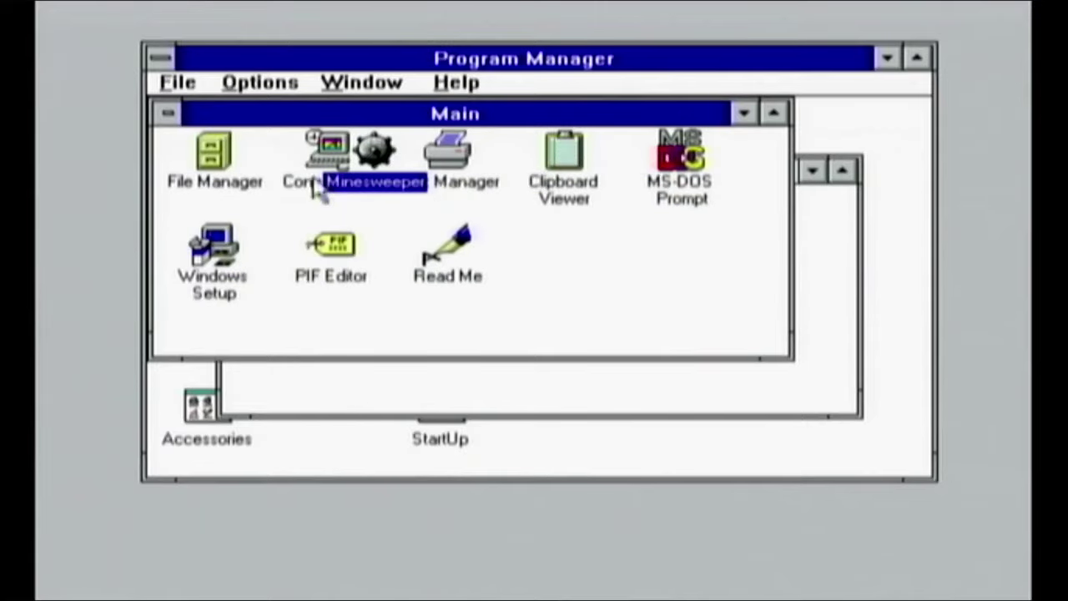
key("Return")
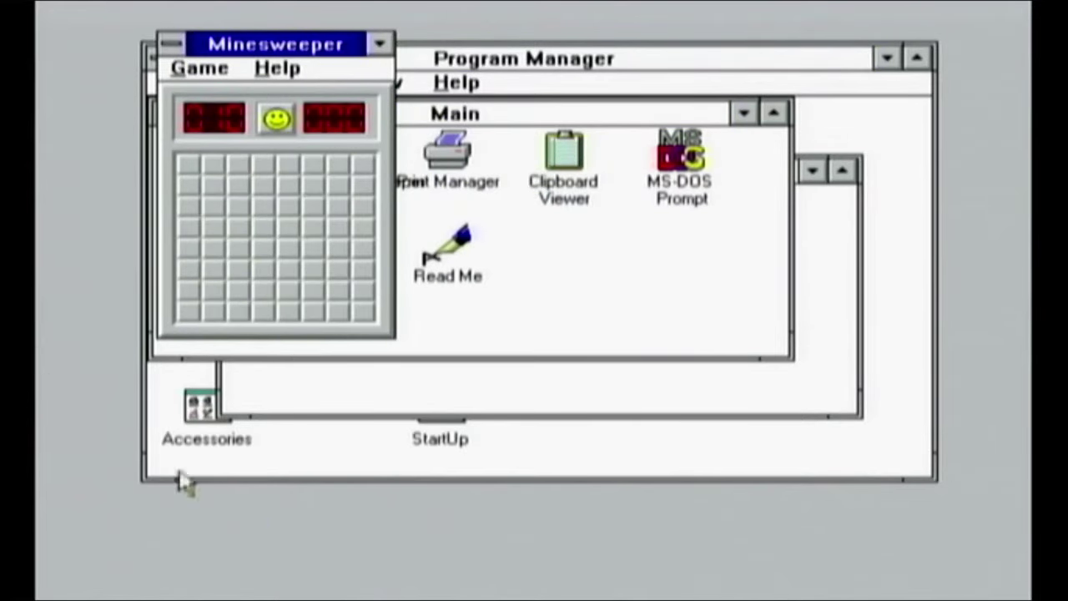
Bring Program Manager to the front and move its window down, clear of the Minesweeper board.
key("alt+Tab")
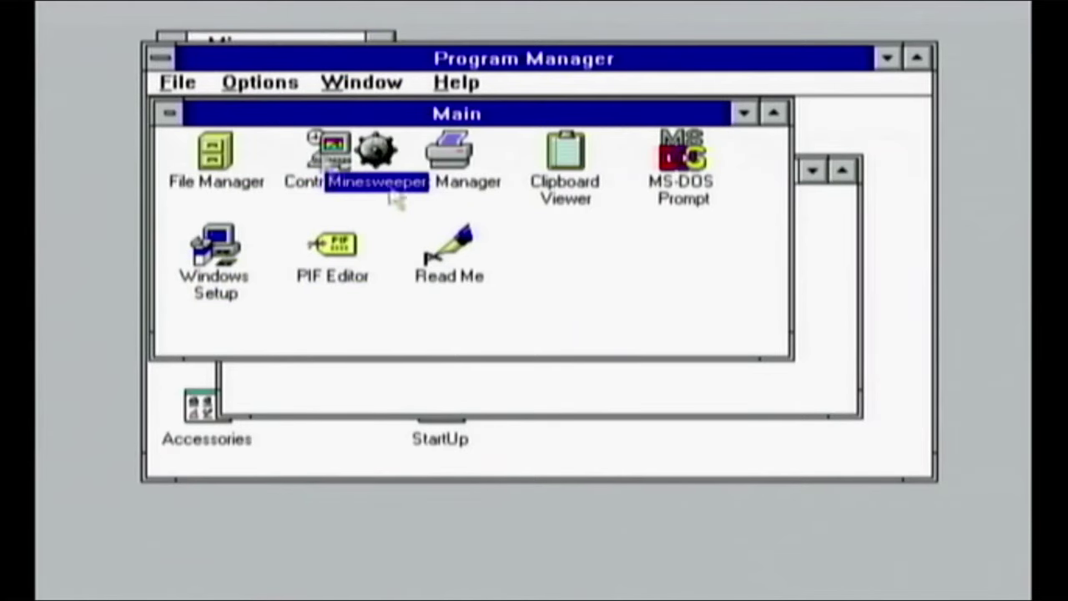
left_click(269, 81)
left_click(310, 224)
left_click_drag(592, 58, 616, 326)
Play a Beginner game of Minesweeper, uncovering squares at the centre and along the board's right side.
left_click(286, 226)
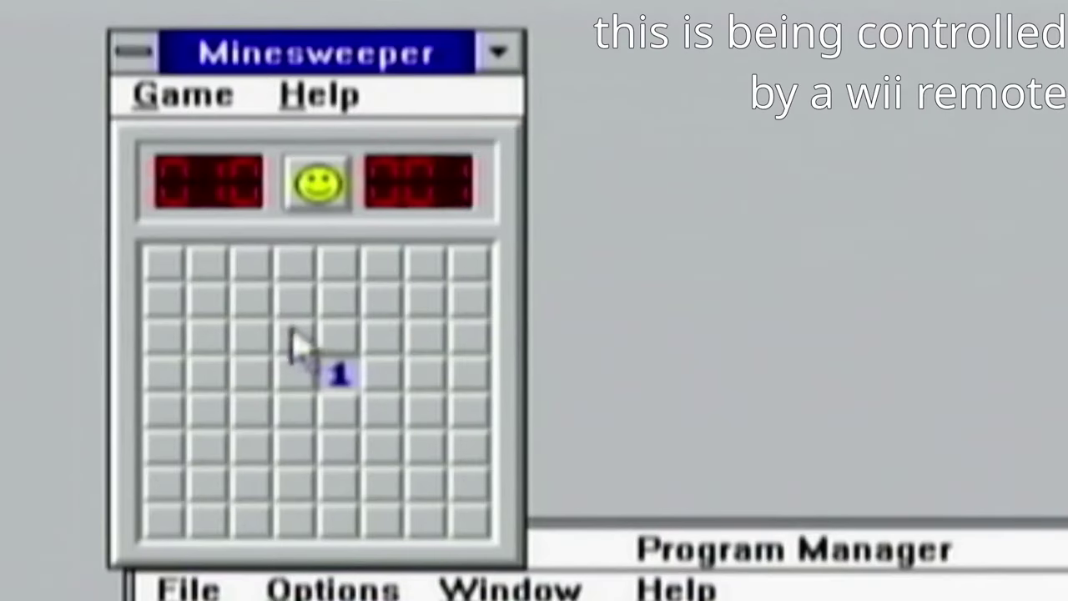
left_click(292, 342)
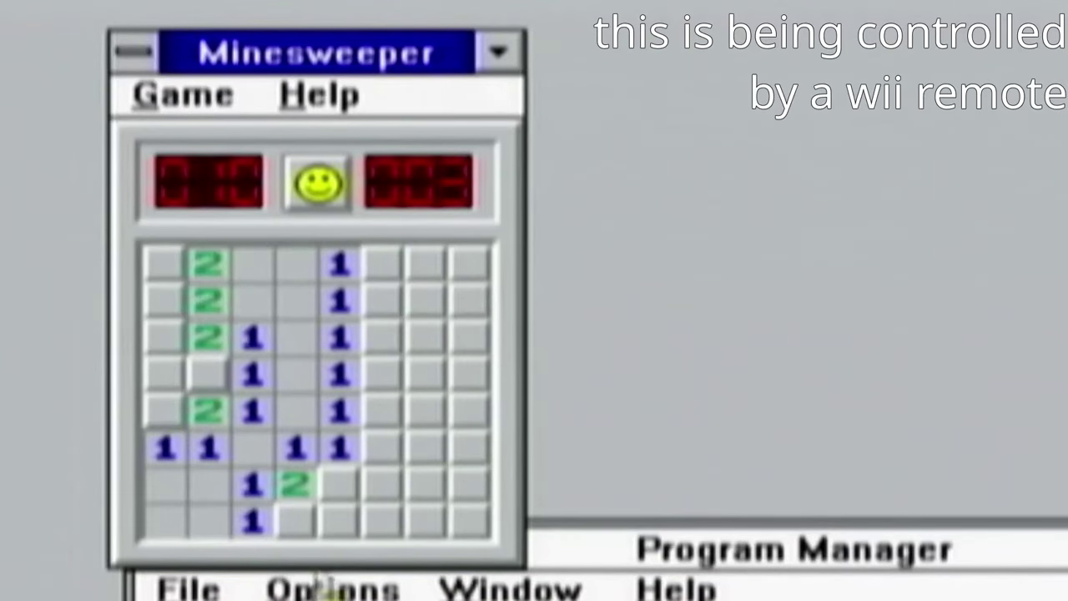
left_click(484, 476)
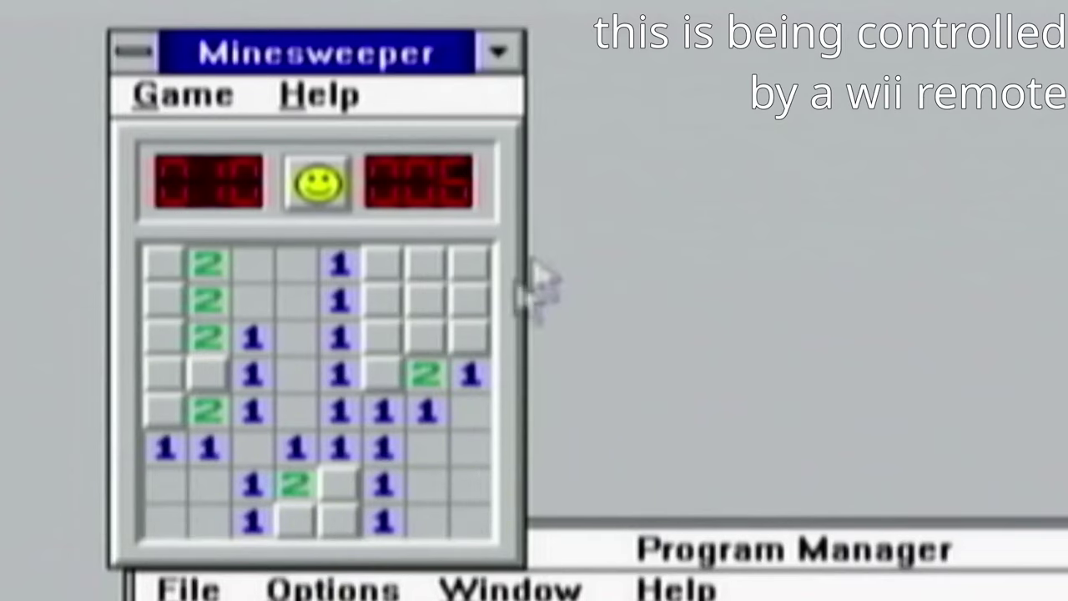
left_click(467, 299)
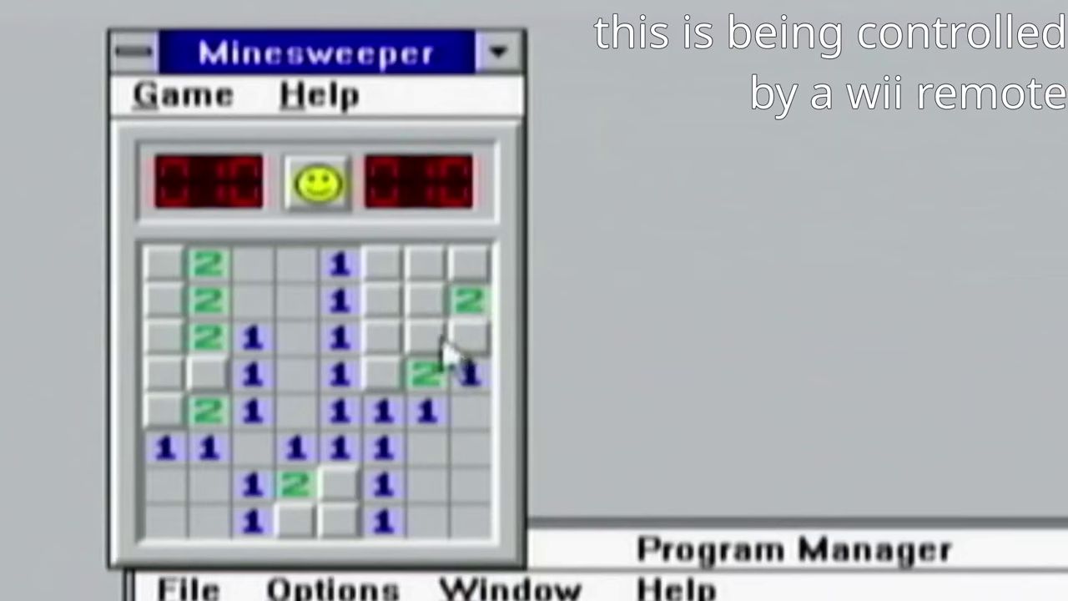
left_click(431, 306)
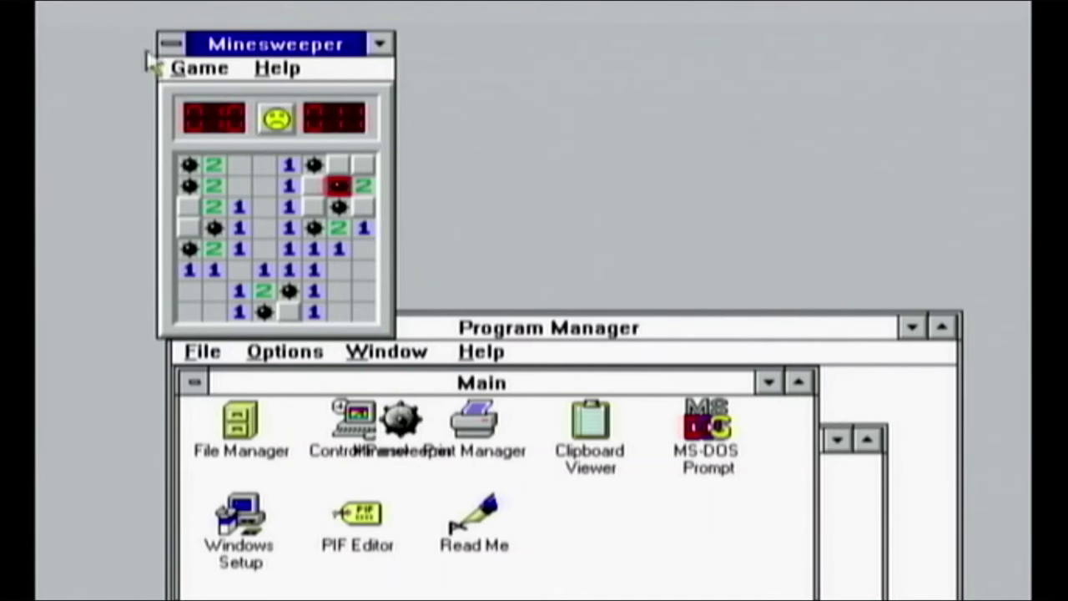
Exit Minesweeper.
key("alt")
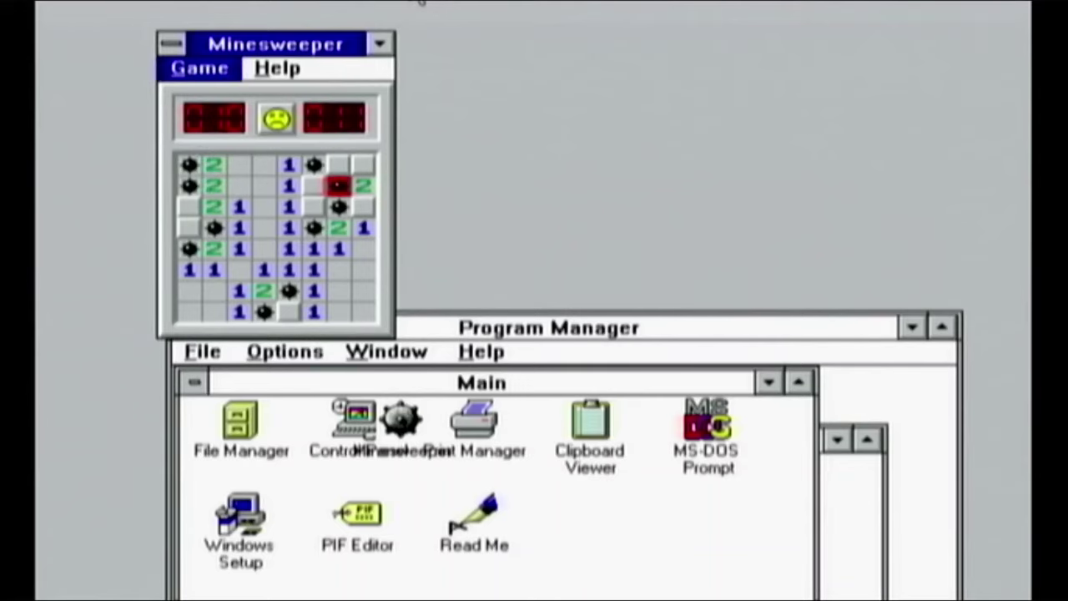
key("Return")
key("Down")
key("Down")
key("Down")
key("Down")
key("Down")
key("Down")
key("Down")
key("Down")
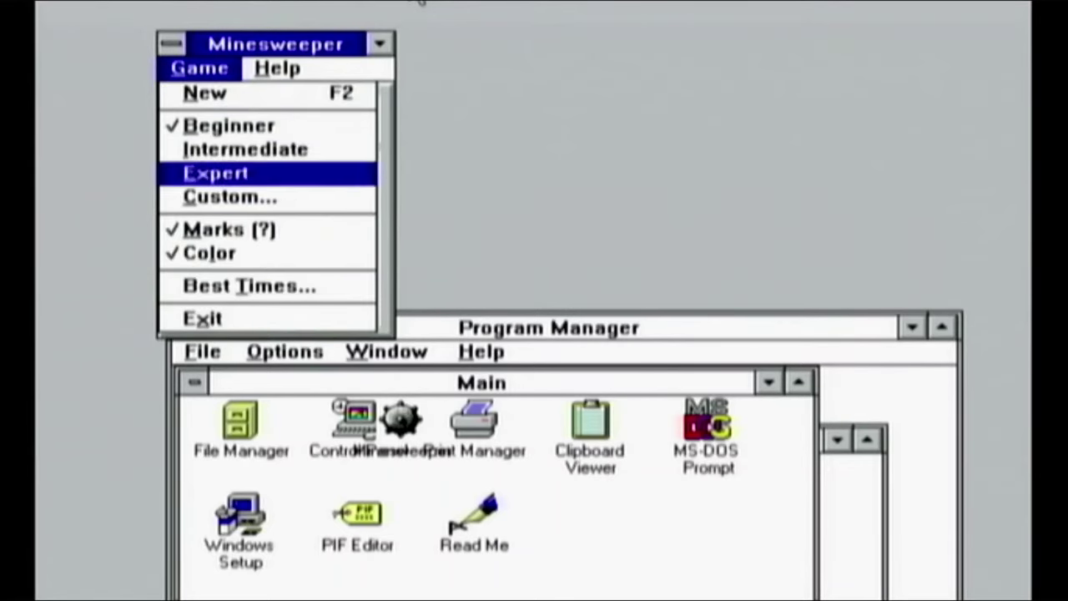
key("Return")
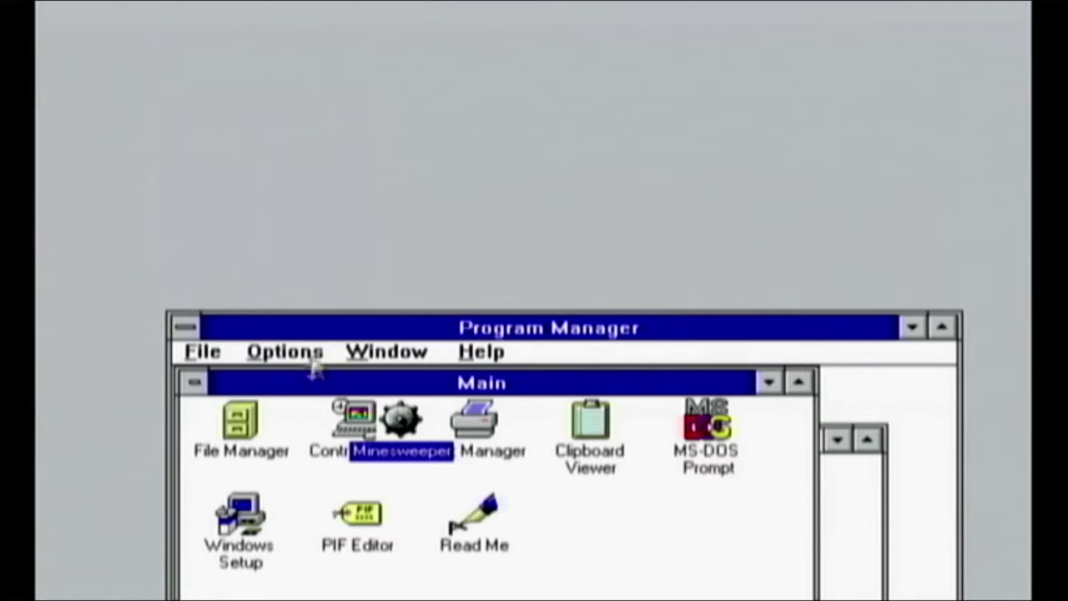
Launch File Manager from the Main group and show the contents of drive Z.
left_click_drag(243, 441, 258, 467)
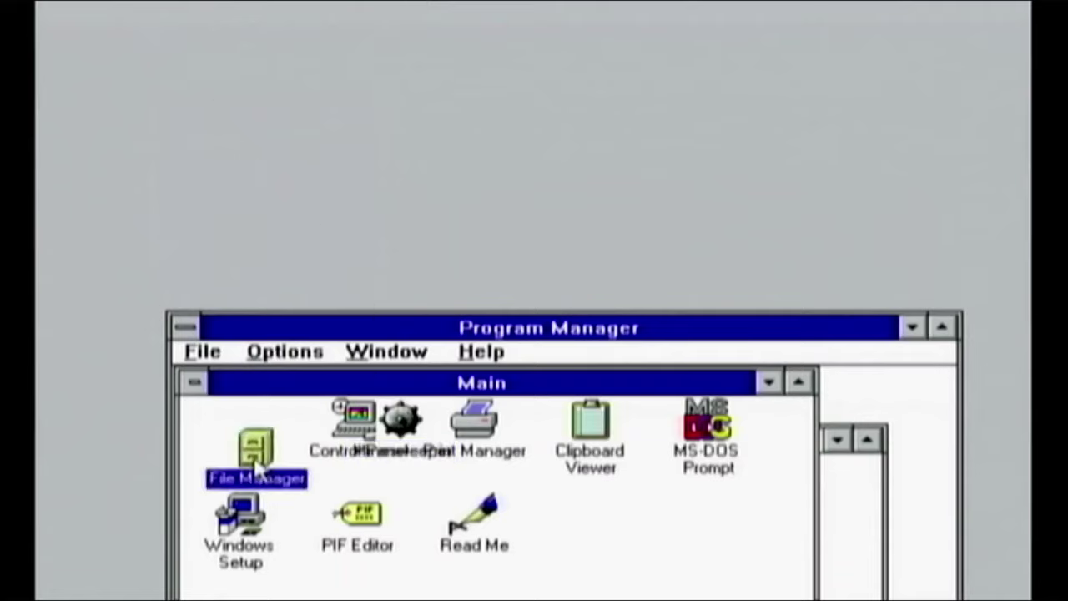
key("Return")
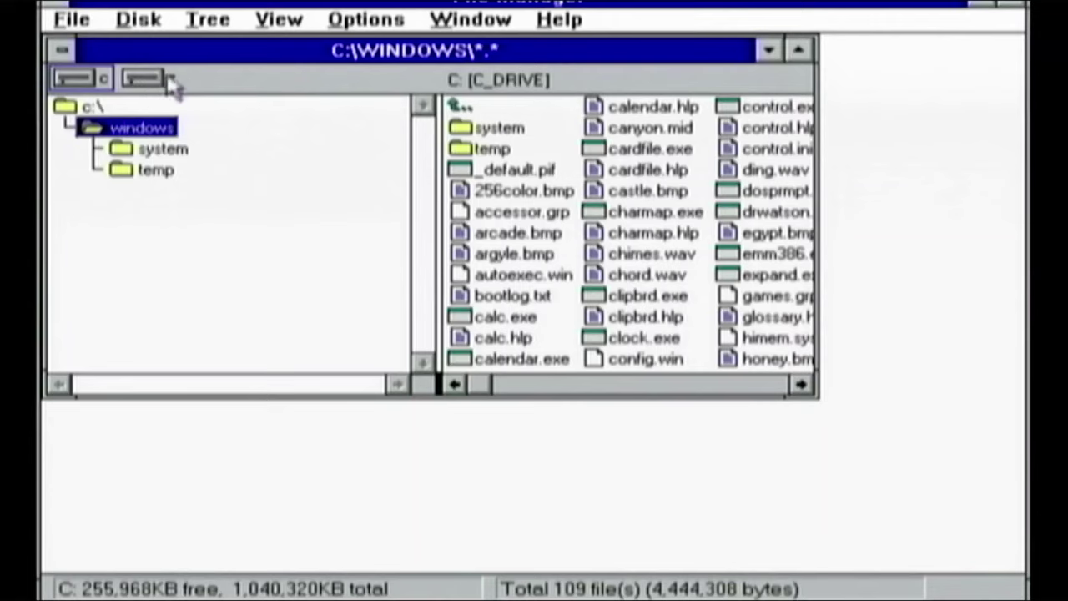
left_click(171, 78)
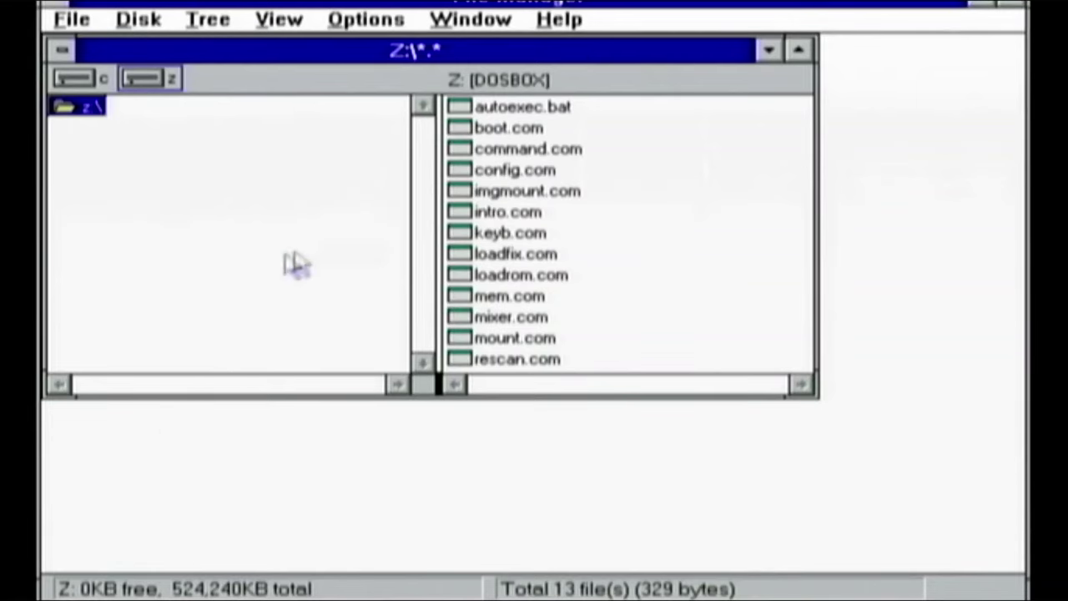
Decline starting mem.com with mixer.com as its initial file, try running mixer.com alone, and close File Manager.
left_click_drag(486, 317, 501, 297)
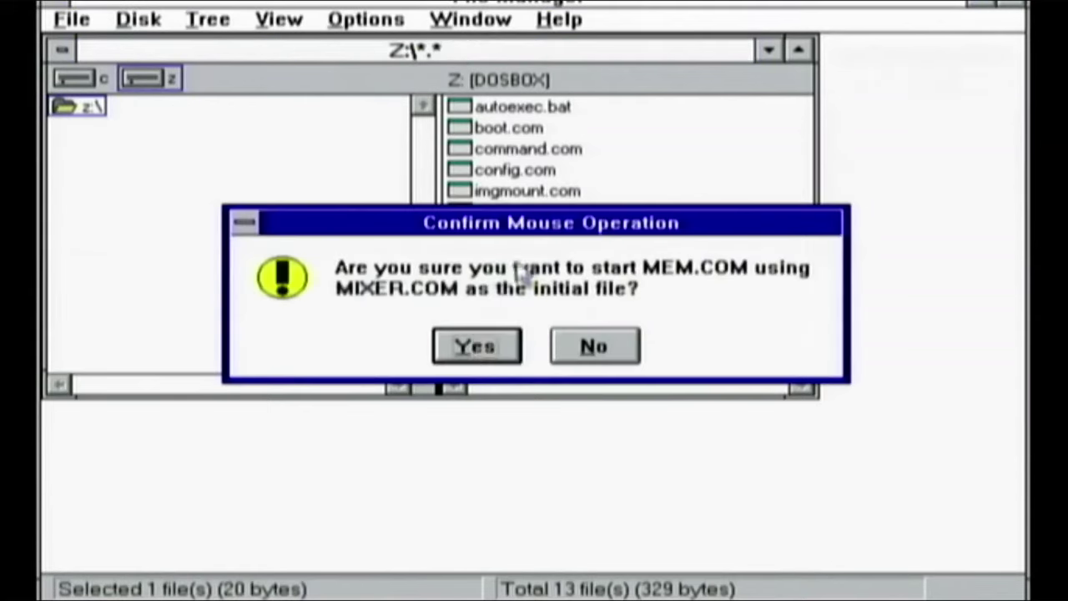
left_click(564, 354)
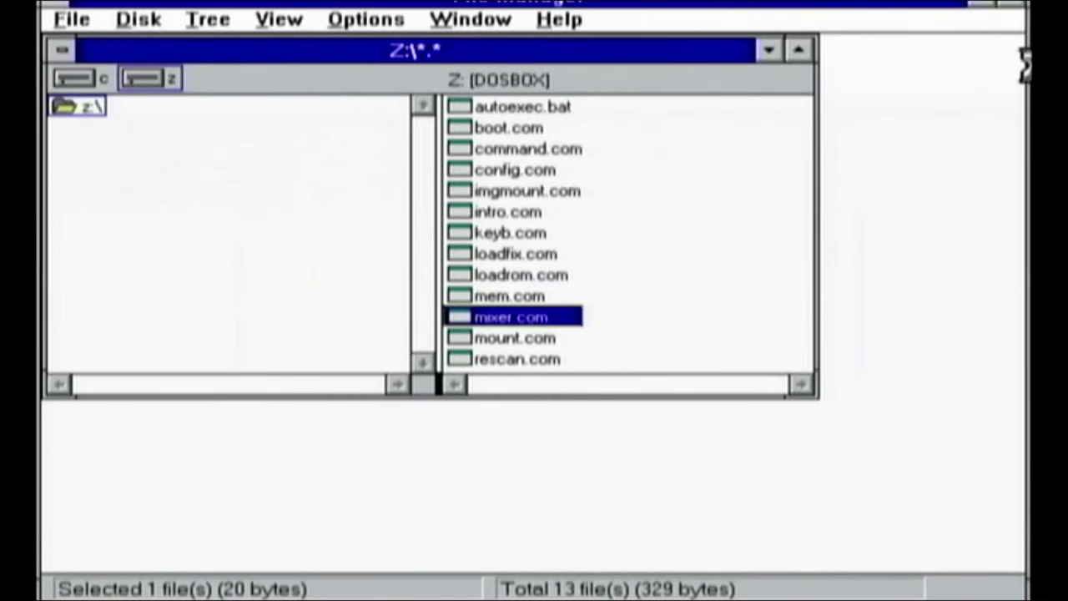
key("Return")
key("alt+F4")
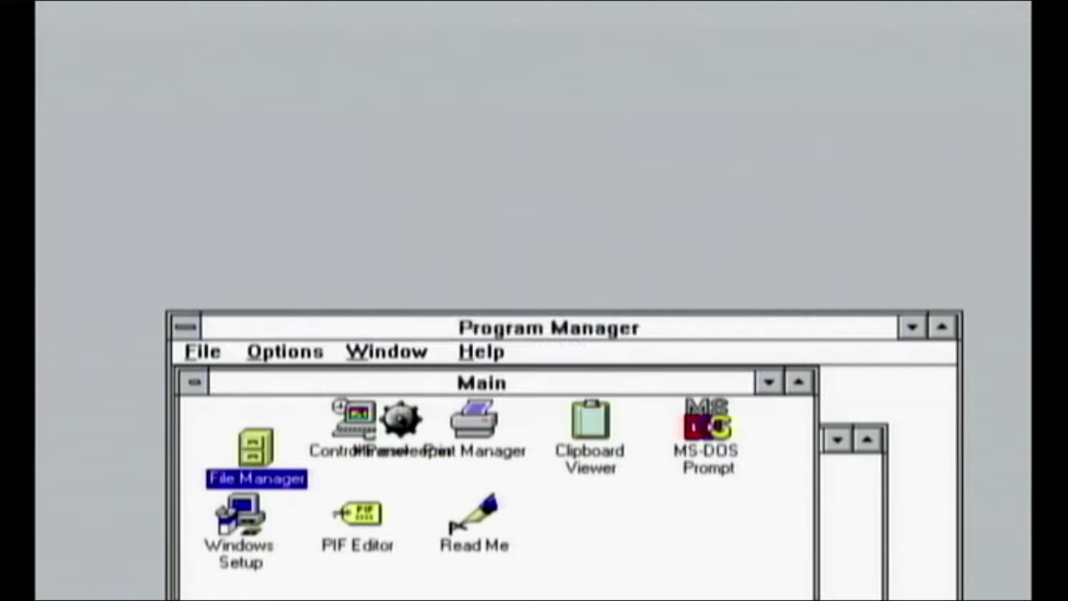
key("alt+F4")
key("alt+space")
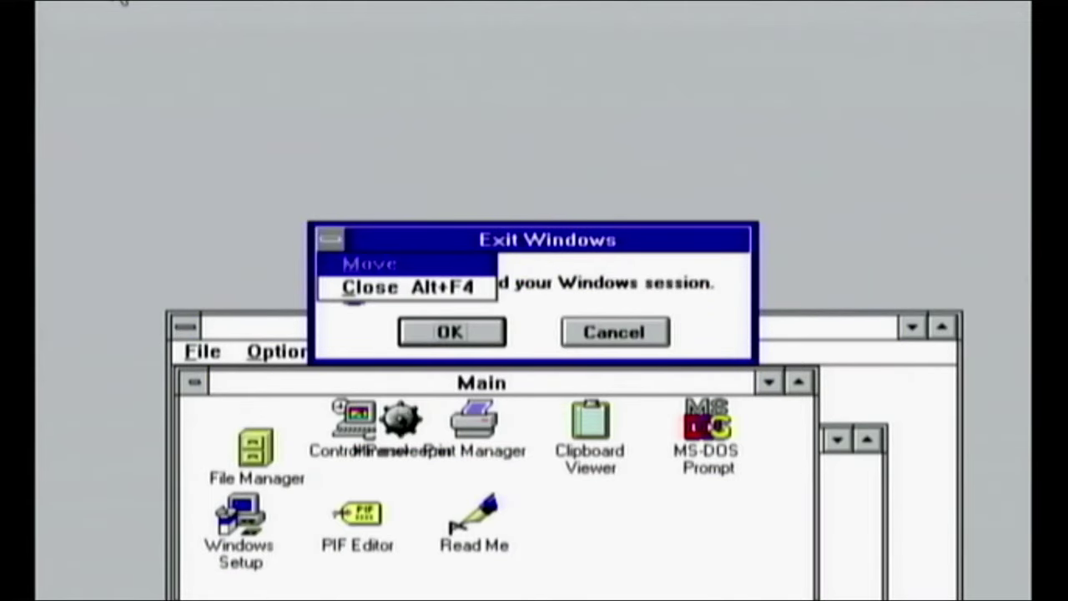
key("Down")
key("Return")
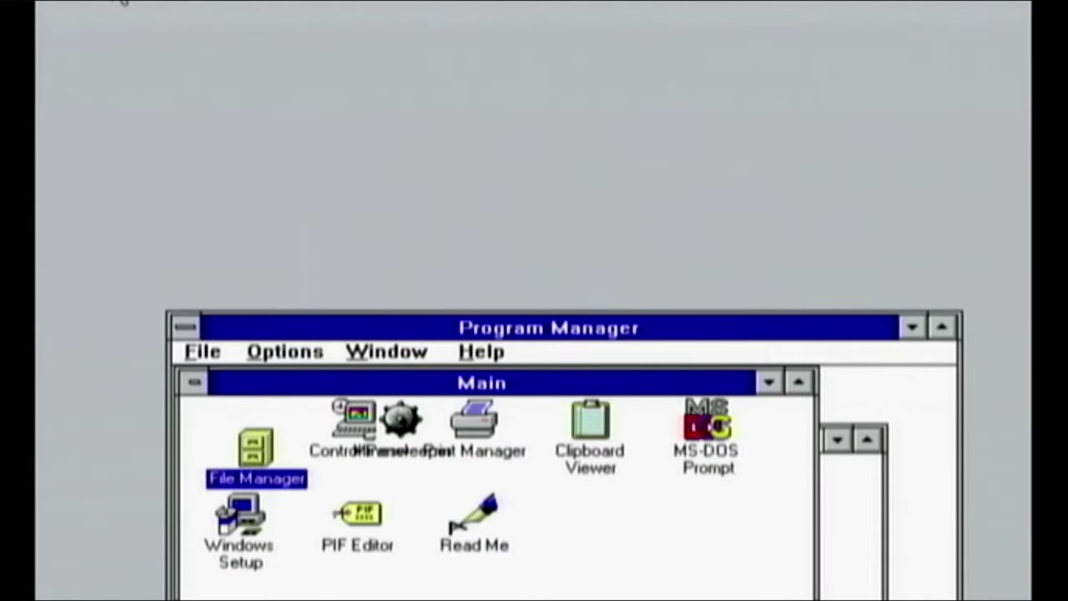
Exit Windows and load ftpii from the Homebrew Channel.
key("alt+F4")
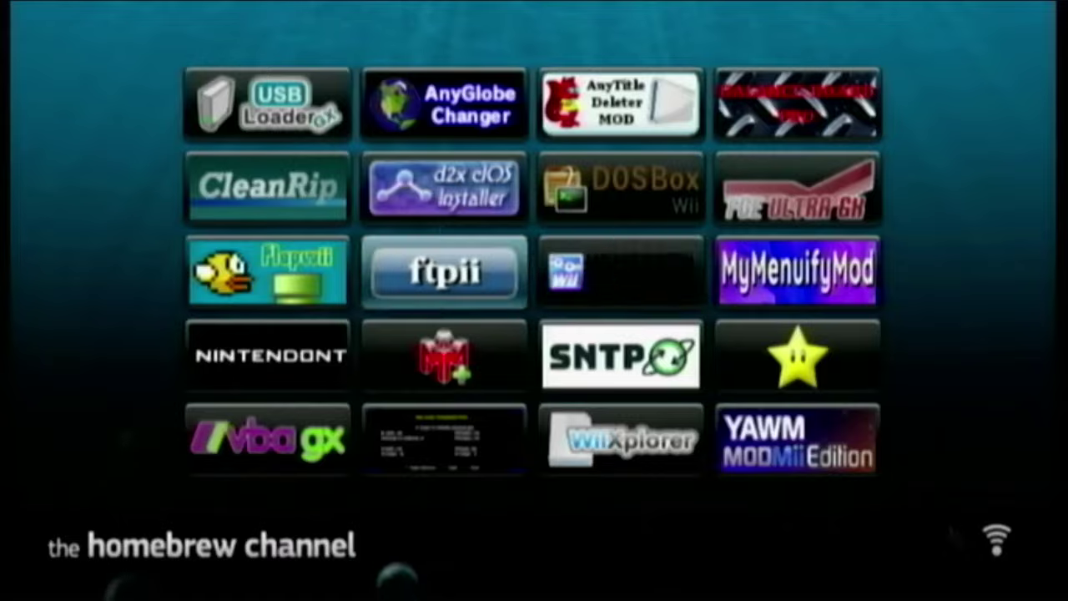
left_click(444, 272)
left_click(534, 458)
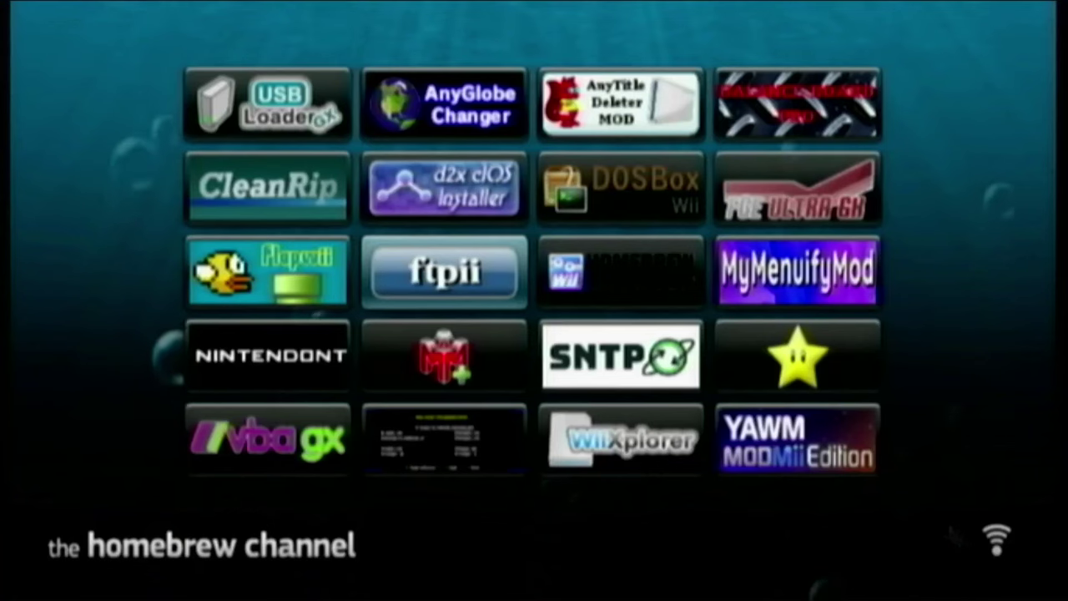
Load DOSBox Wii from the Homebrew Channel and mount c:/mct.iso as drive D using imgmount with -t iso -fs none.
key("Return")
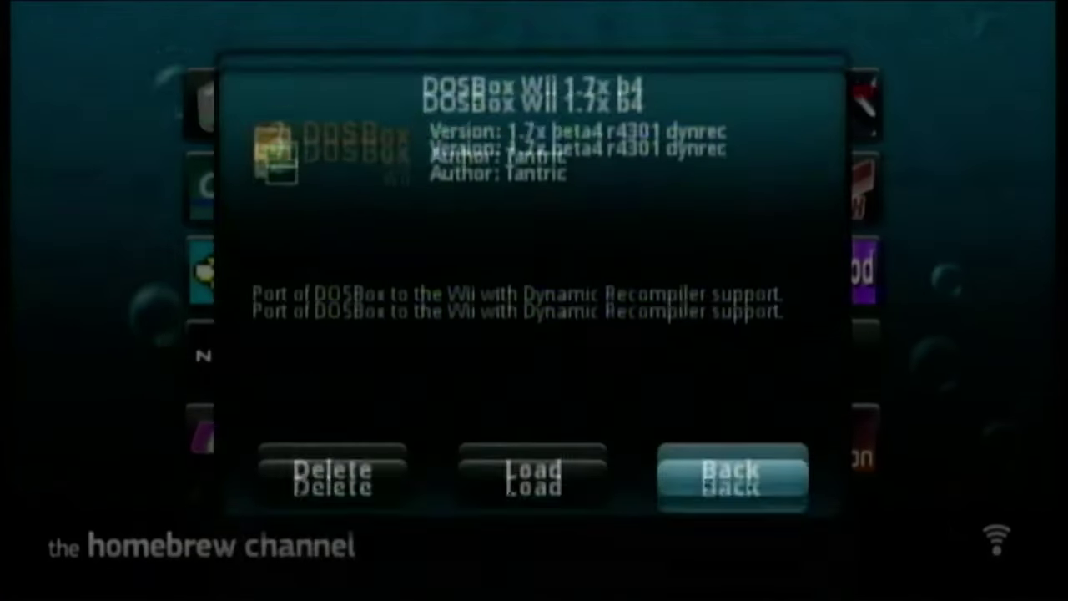
key("Left")
key("Return")
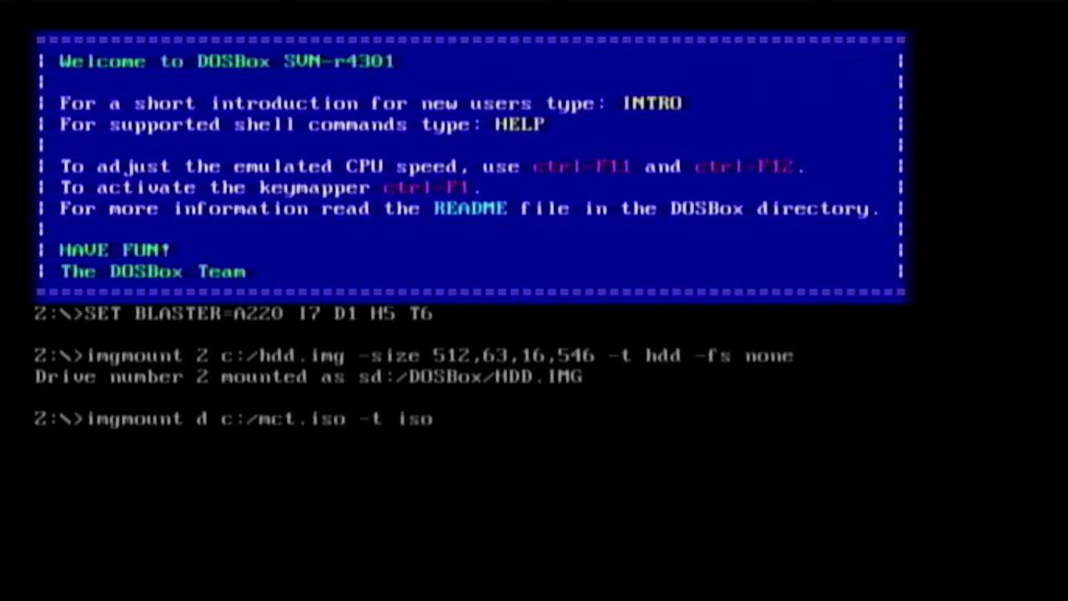
key("Return")
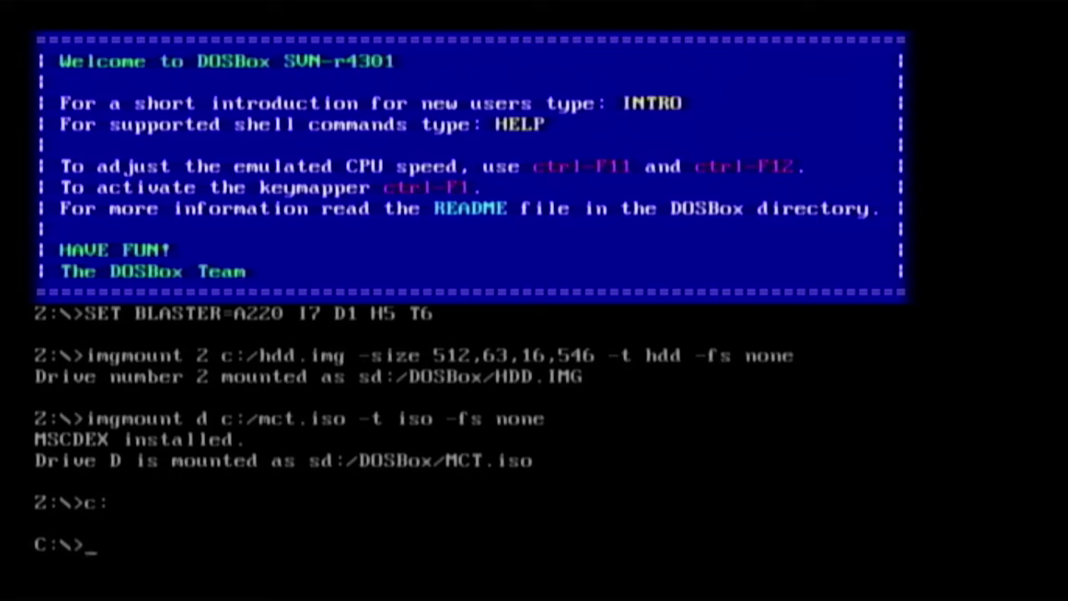
Change to the WINDOWS directory on drive C and start Windows with the win command.
type("INDOWS")
key("Return")
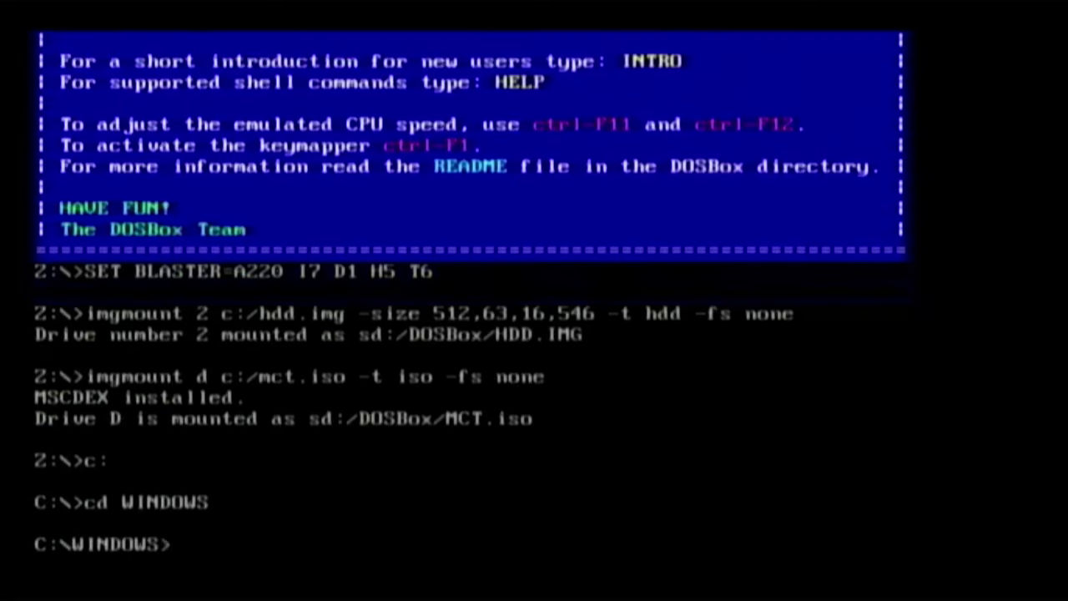
type("win")
key("Return")
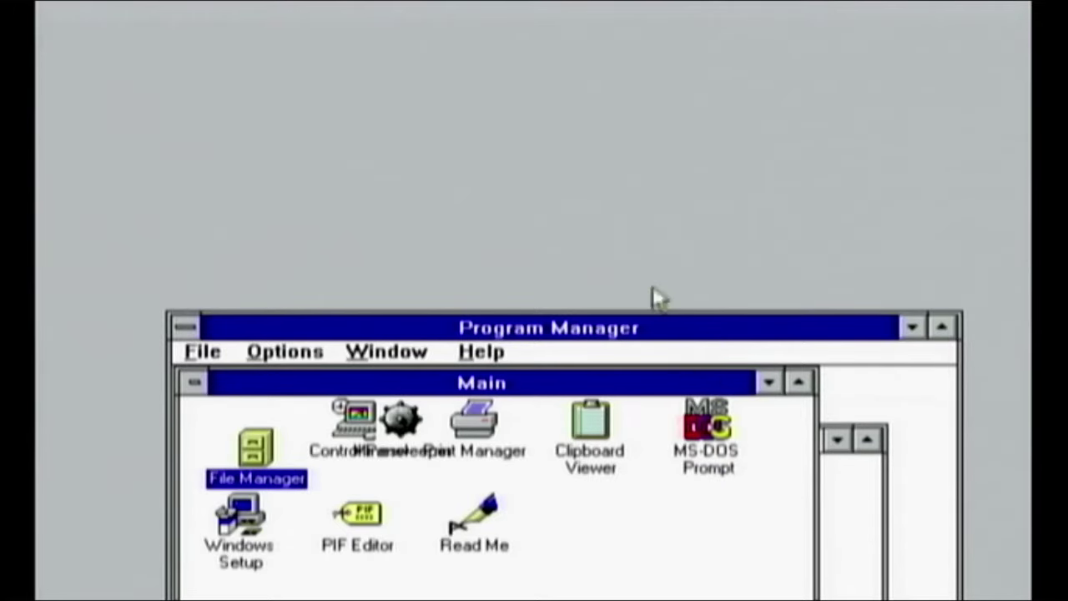
Move the Program Manager window up so all of it is on screen and launch File Manager.
left_click_drag(588, 334, 605, 94)
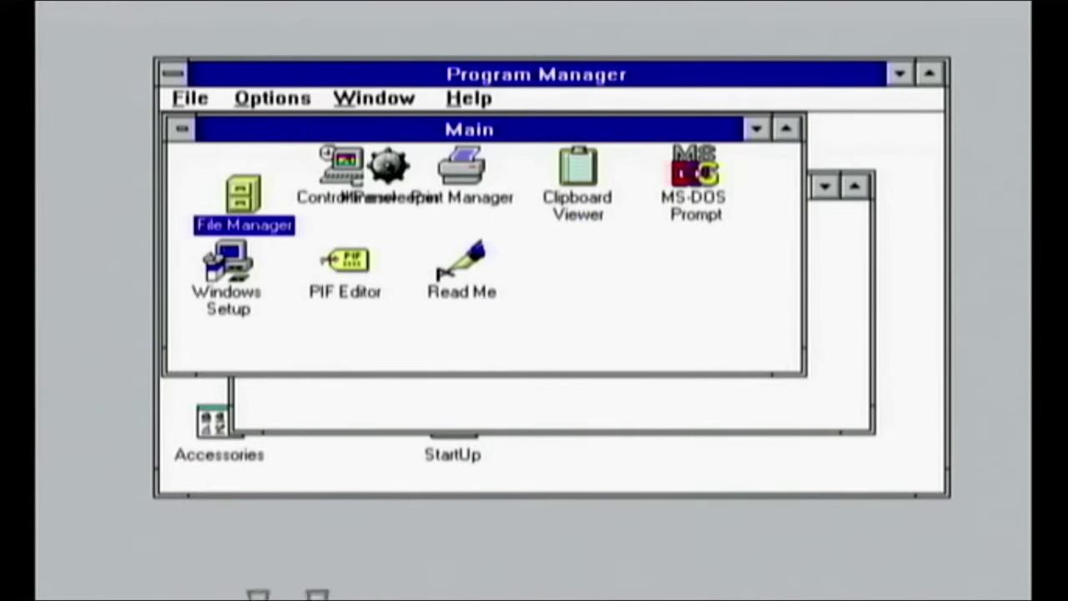
key("Return")
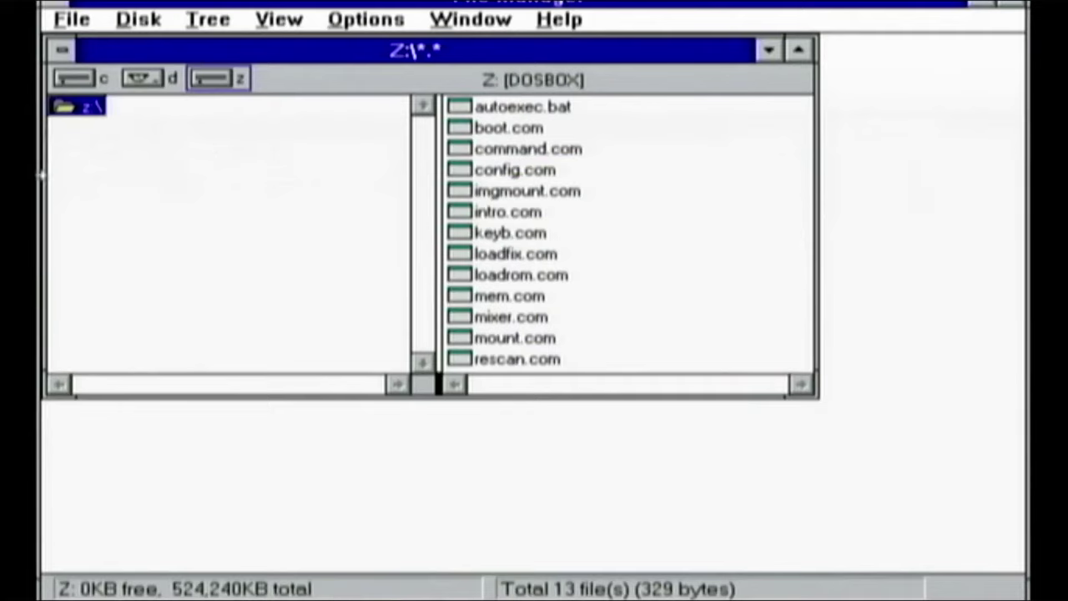
Shift the drive window down, switch it to CD-ROM drive D, run mct.exe and dismiss the game's splash screen.
left_click(137, 25)
left_click(189, 267)
left_click_drag(147, 46, 149, 63)
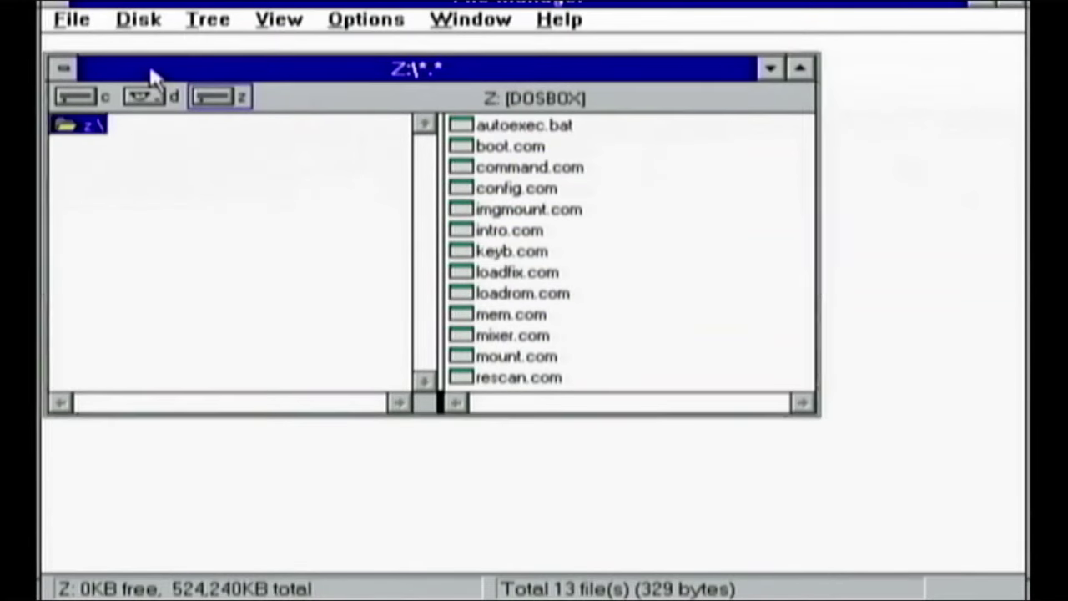
left_click(163, 96)
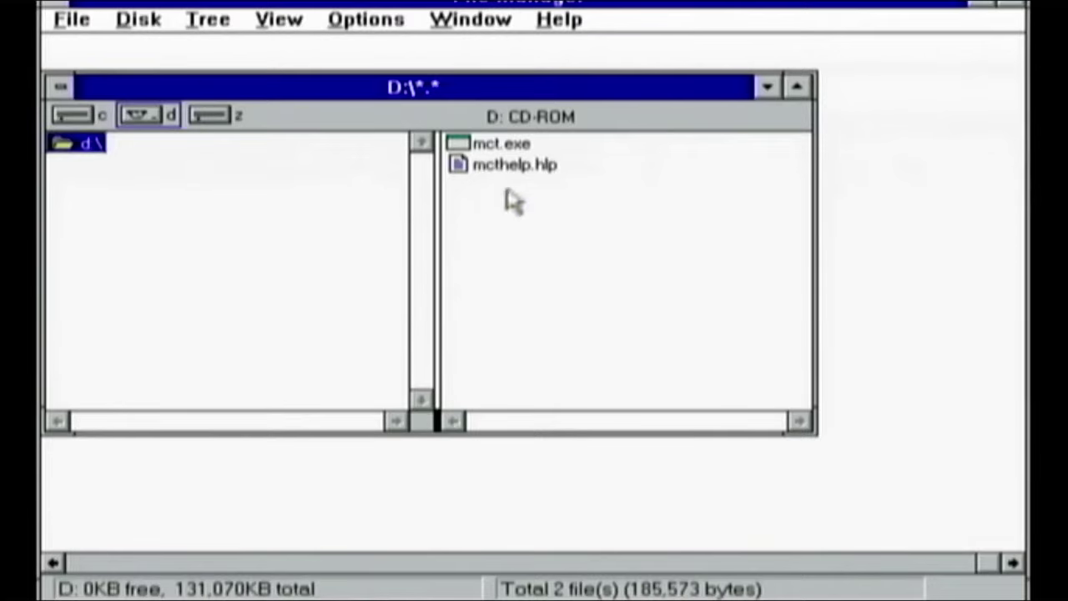
left_click(543, 165)
left_click(522, 147)
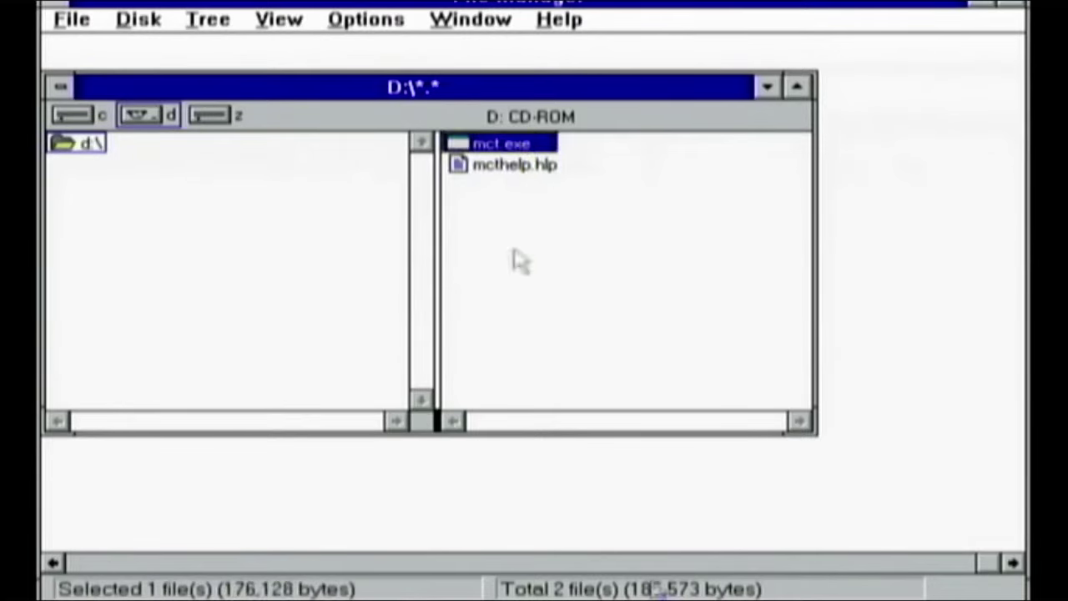
key("Return")
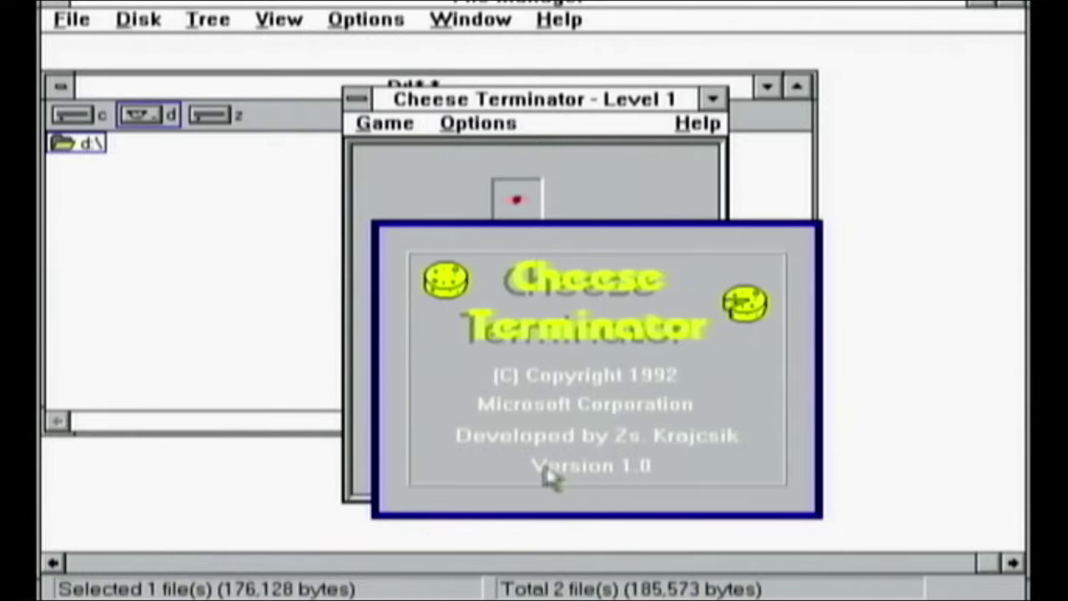
left_click(725, 386)
Solve level 1 of Cheese Terminator by pushing all four cheeses onto the marked spots, and dismiss the success picture.
key("Up")
key("Right")
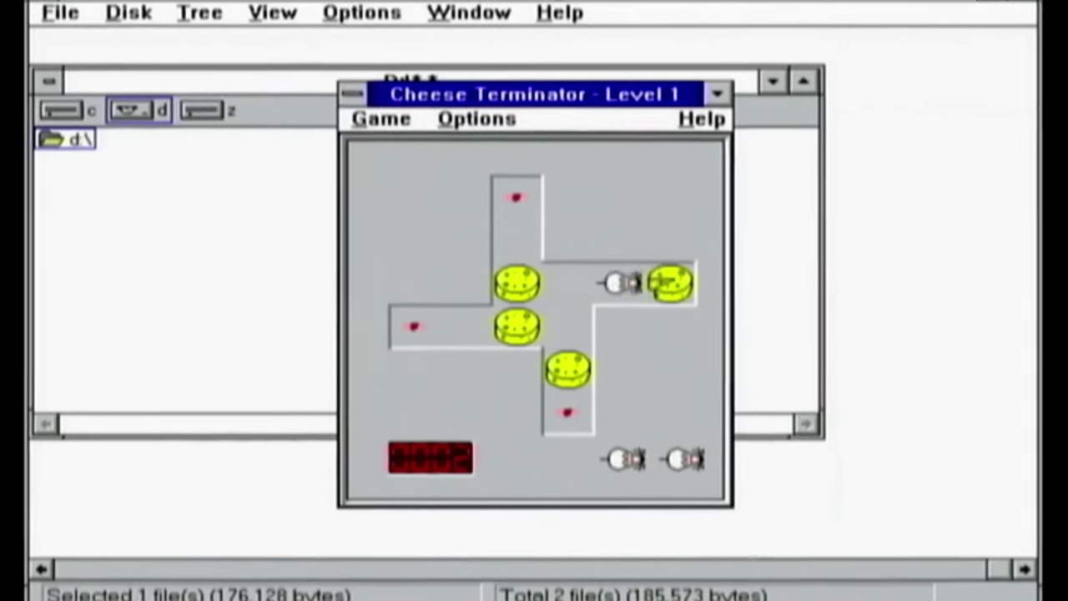
key("Left")
key("Down")
key("Left")
key("Left")
key("Right")
key("Up")
key("Up")
key("Down")
key("Right")
key("Down")
key("Down")
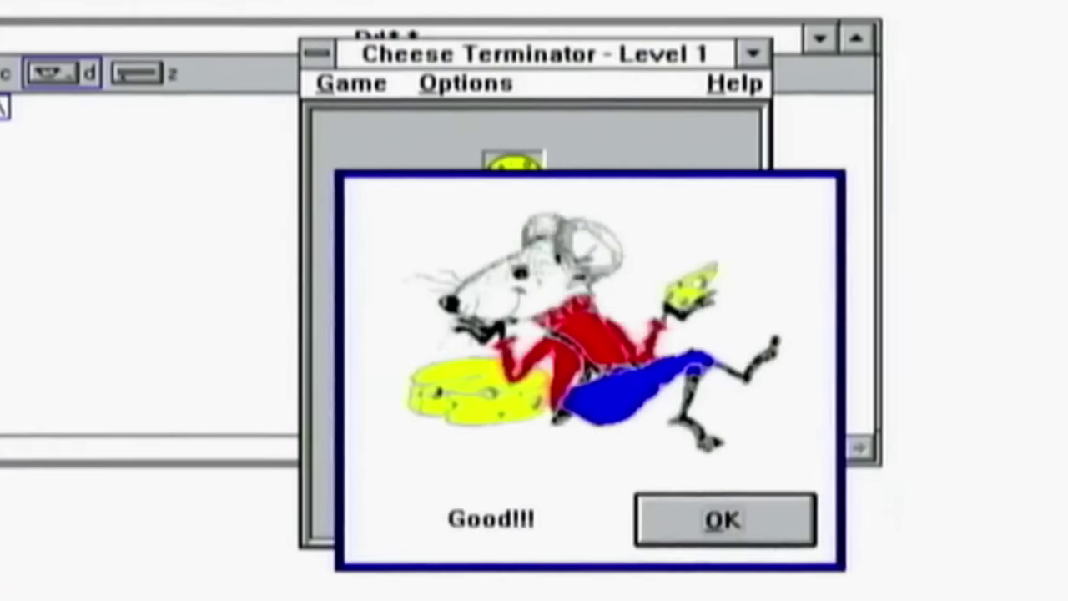
key("Return")
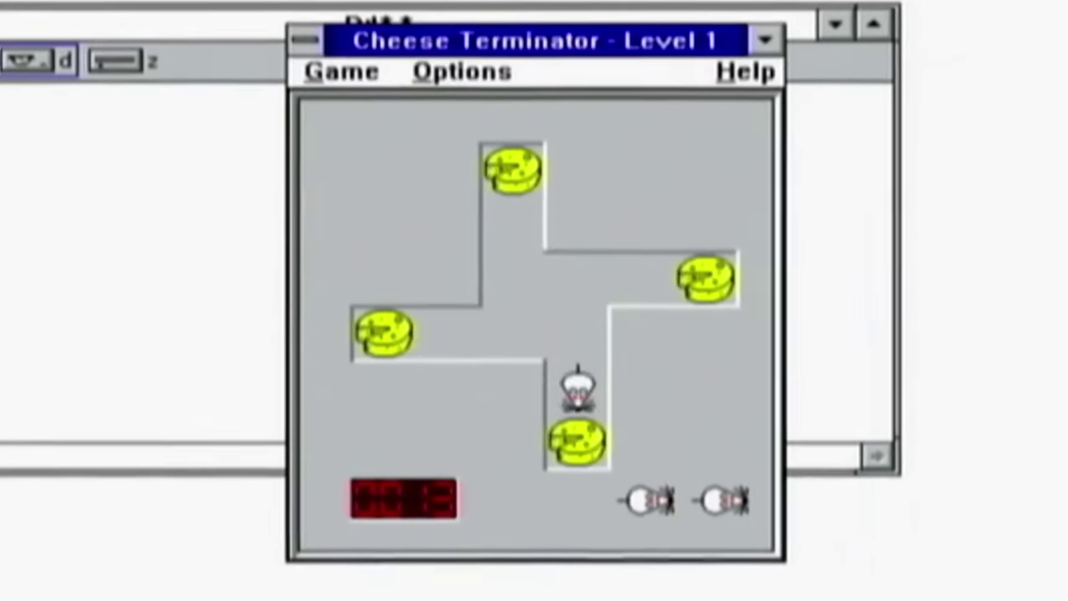
Play through the Level 1 board again, pushing the left, top, right and bottom cheeses into place, and continue to the following level.
key("Up")
key("Left")
key("Left")
key("Left")
key("Right")
key("Up")
key("Up")
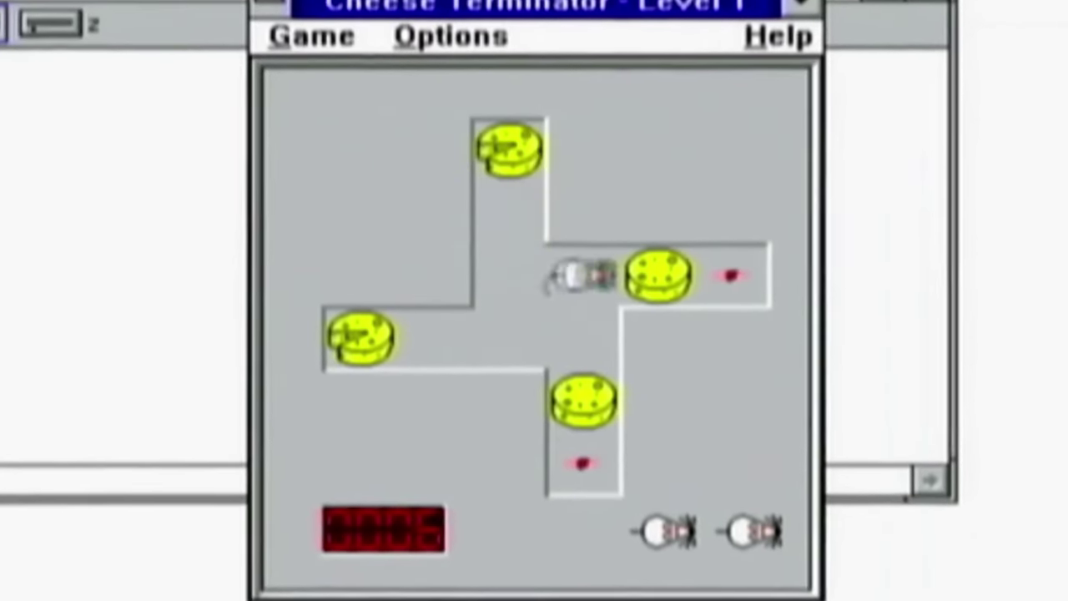
key("Right")
key("Left")
key("Down")
key("Down")
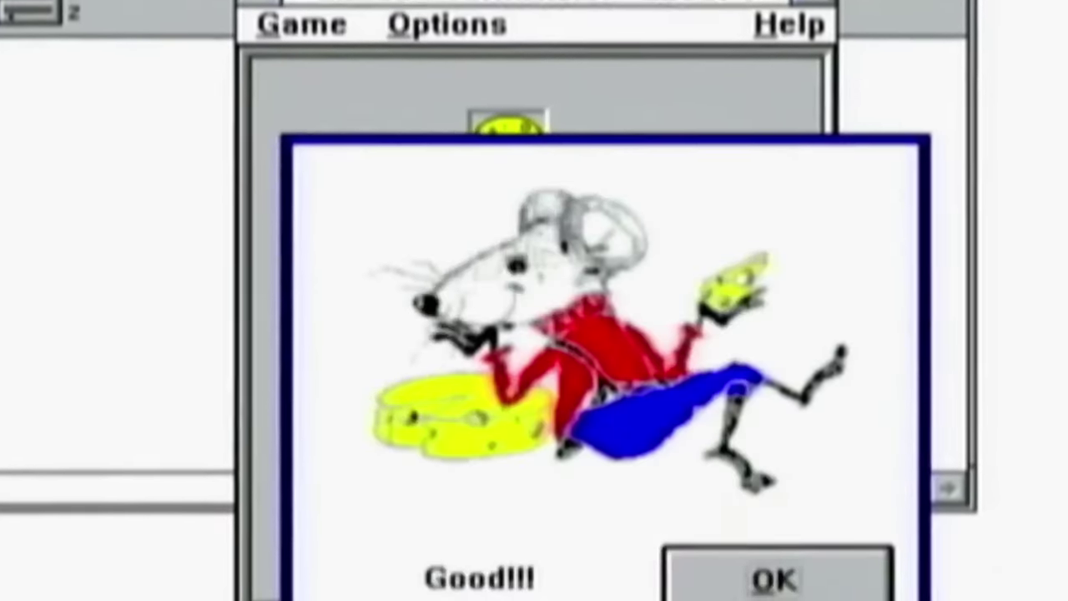
key("Return")
On the new board, push the lowest cheese through the corridor onto the topmost marked spot in the right-hand column.
key("Right")
key("Down")
key("Down")
key("Down")
key("Down")
key("Right")
key("Down")
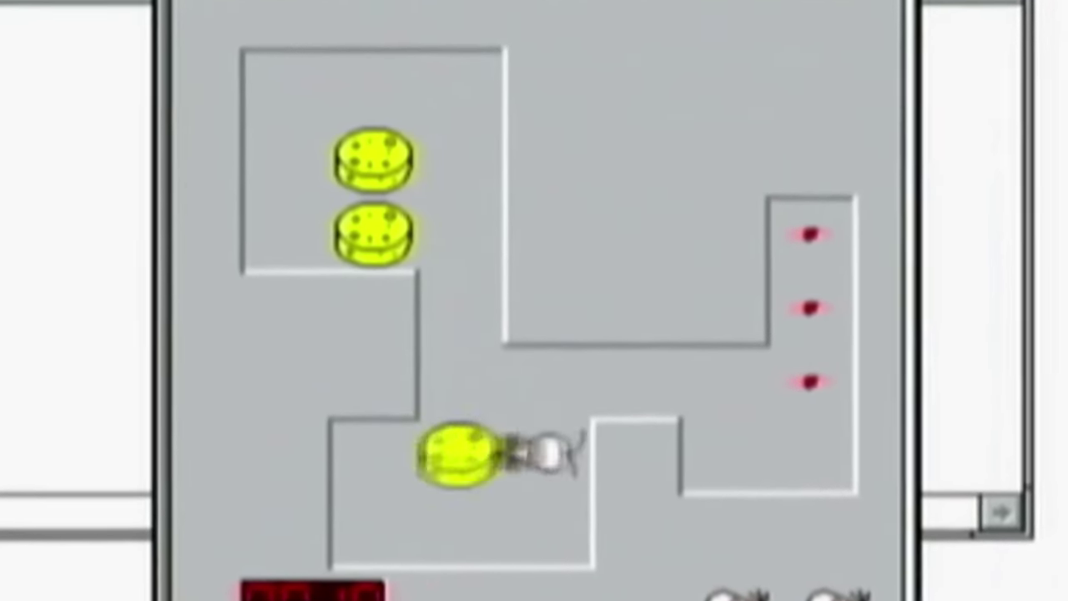
key("Left")
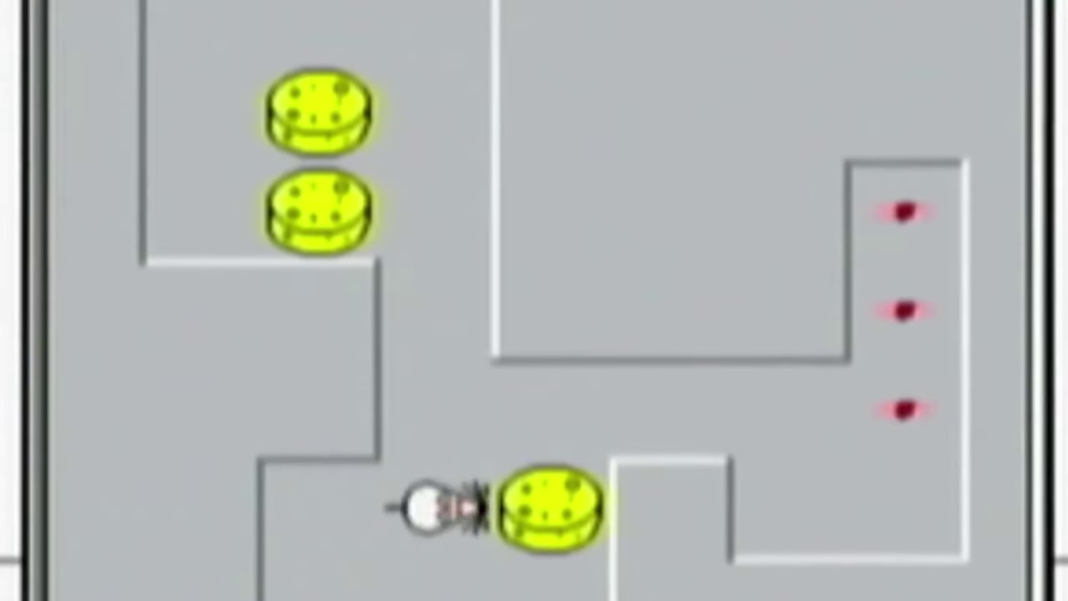
key("Down")
key("Right")
key("Up")
key("Left")
key("Up")
key("Right")
key("Right")
key("Right")
key("Down")
key("Right")
key("Up")
key("Up")
Bring a second cheese out of the upper-left room and push it onto the middle marked spot in the right-hand column.
key("Down")
key("Left")
key("Left")
key("Left")
key("Left")
key("Up")
key("Up")
key("Up")
key("Left")
key("Left")
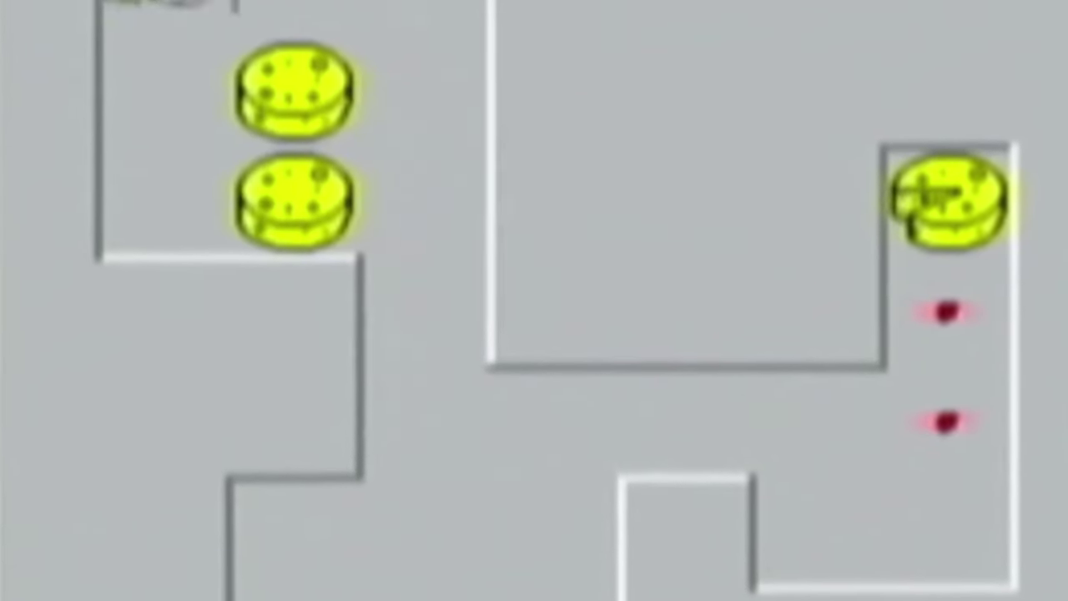
key("Down")
key("Down")
key("Right")
key("Up")
key("Up")
key("Right")
key("Right")
key("Down")
key("Down")
key("Down")
key("Down")
key("Right")
key("Down")
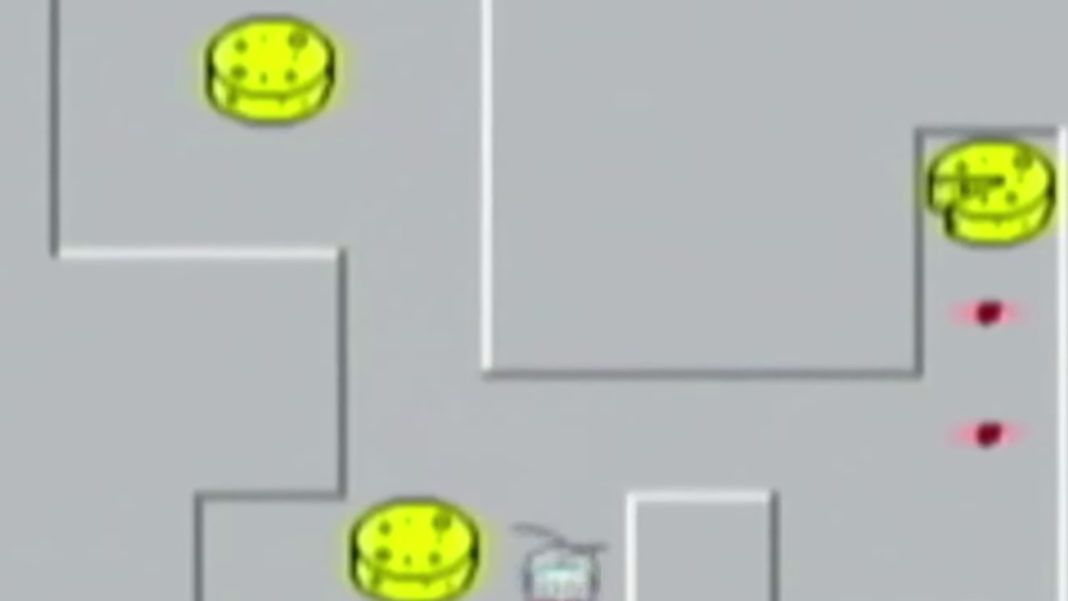
key("Down")
key("Left")
key("Left")
key("Up")
key("Right")
key("Down")
key("Right")
key("Up")
key("Left")
key("Up")
key("Right")
key("Right")
key("Right")
key("Down")
key("Right")
key("Up")
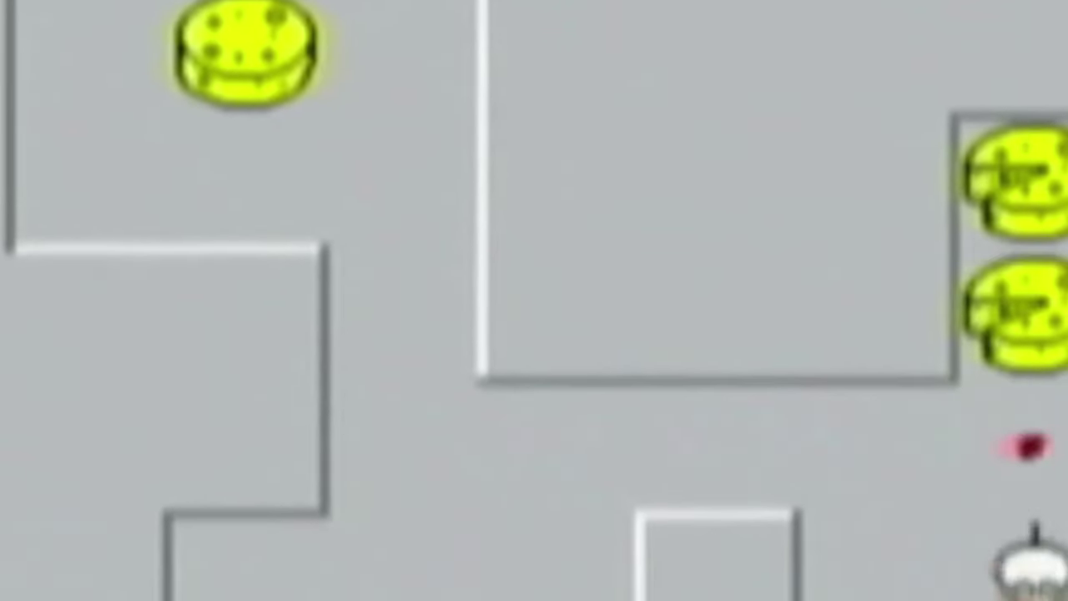
Return to the upper-left room and push the remaining cheese out toward the last marked spot.
key("Left")
key("Left")
key("Left")
key("Left")
key("Up")
key("Up")
key("Up")
key("Up")
key("Left")
key("Left")
key("Left")
key("Down")
key("Right")
key("Up")
key("Right")
key("Down")
key("Down")
key("Down")
key("Down")
key("Right")
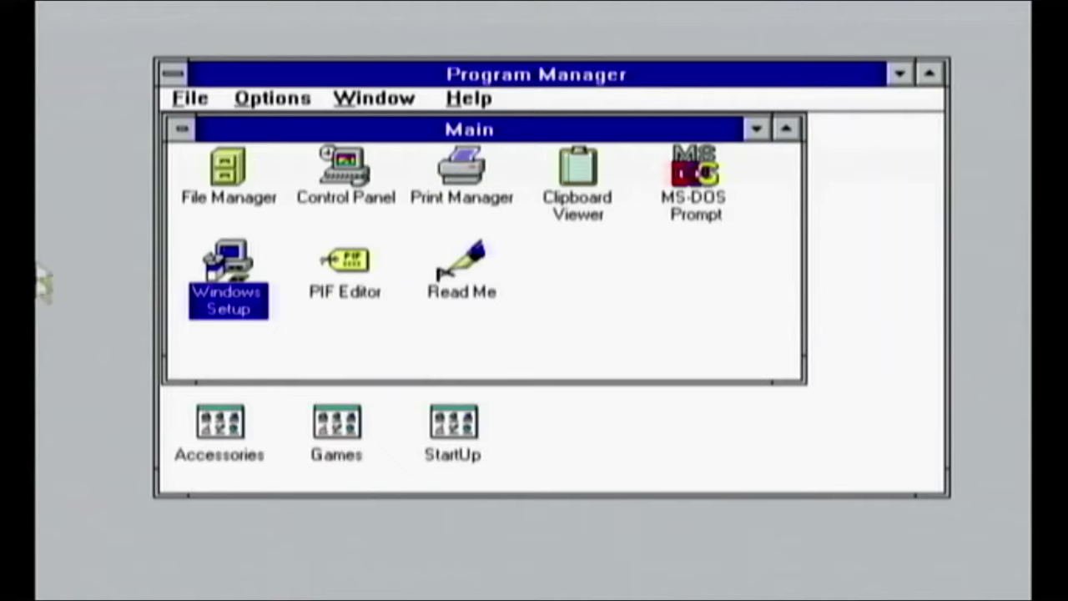
Open the Control Panel's Desktop settings and choose Critters as the desktop pattern.
double_click(325, 179)
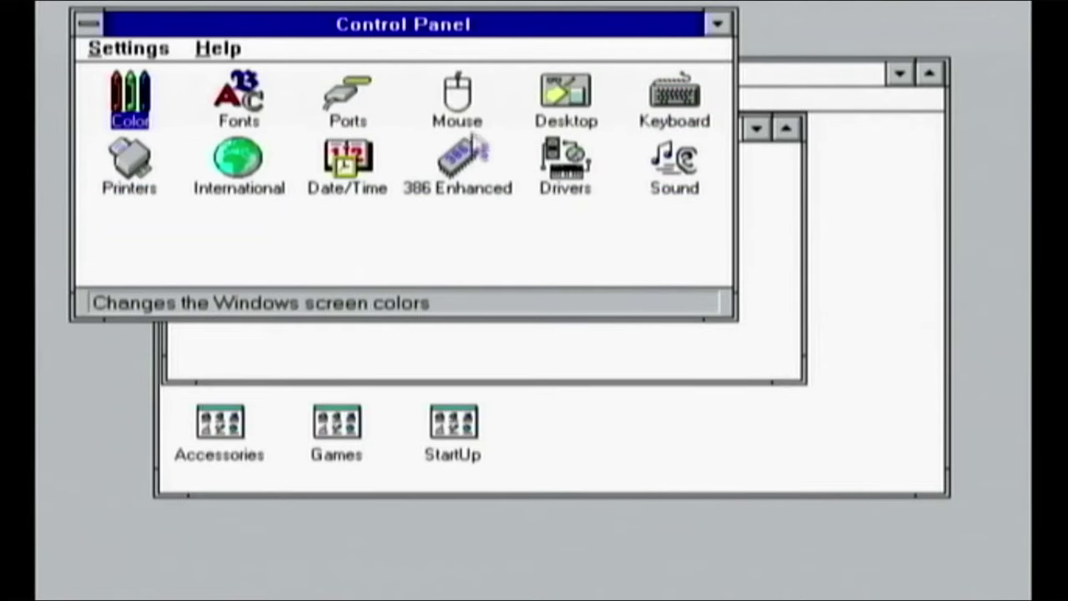
left_click(553, 99)
double_click(553, 98)
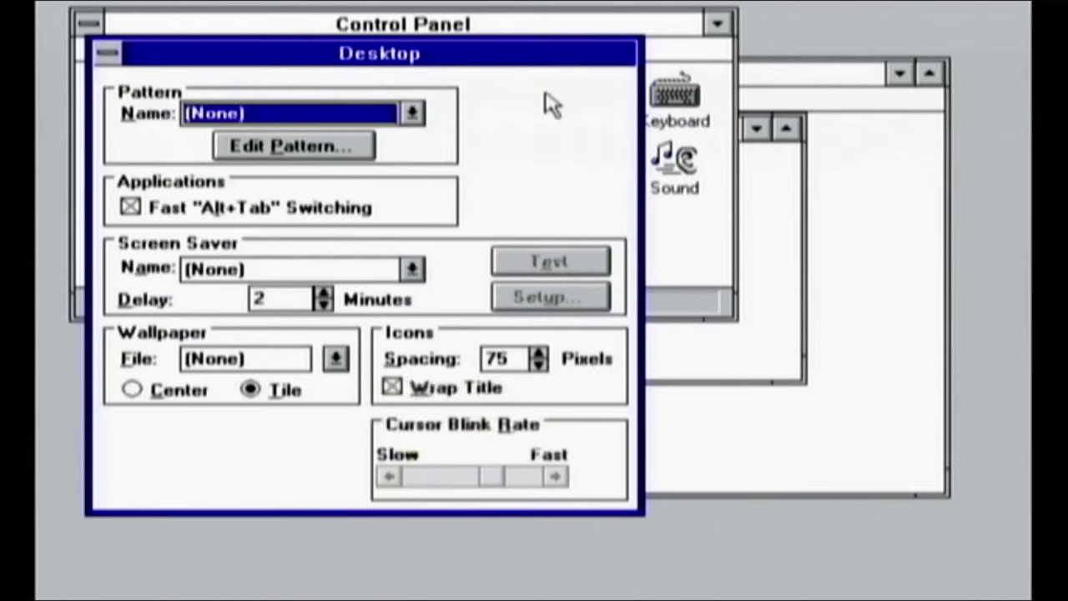
left_click(413, 112)
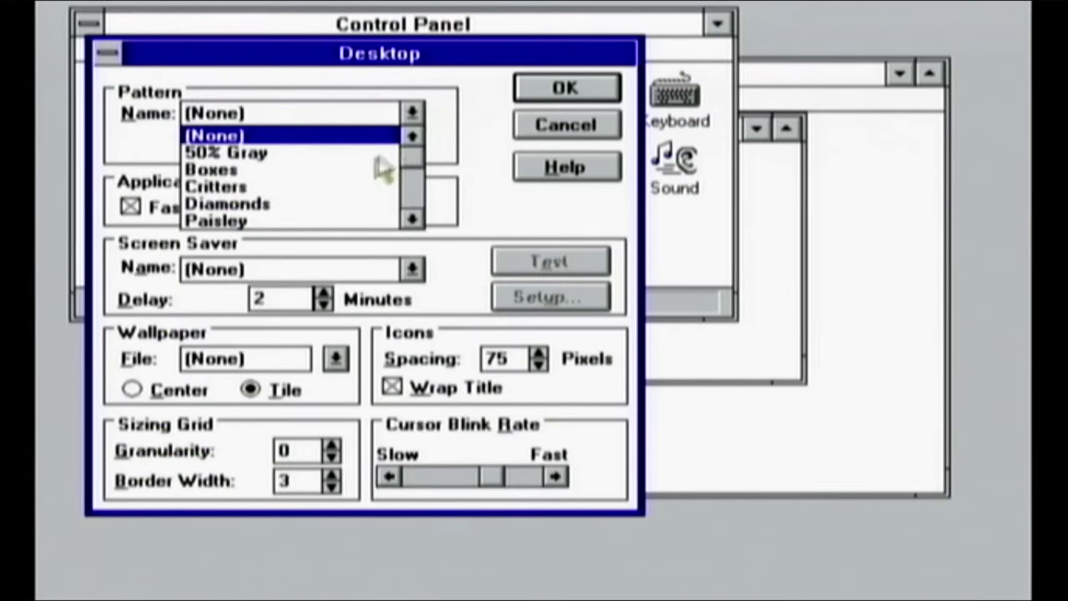
left_click(307, 187)
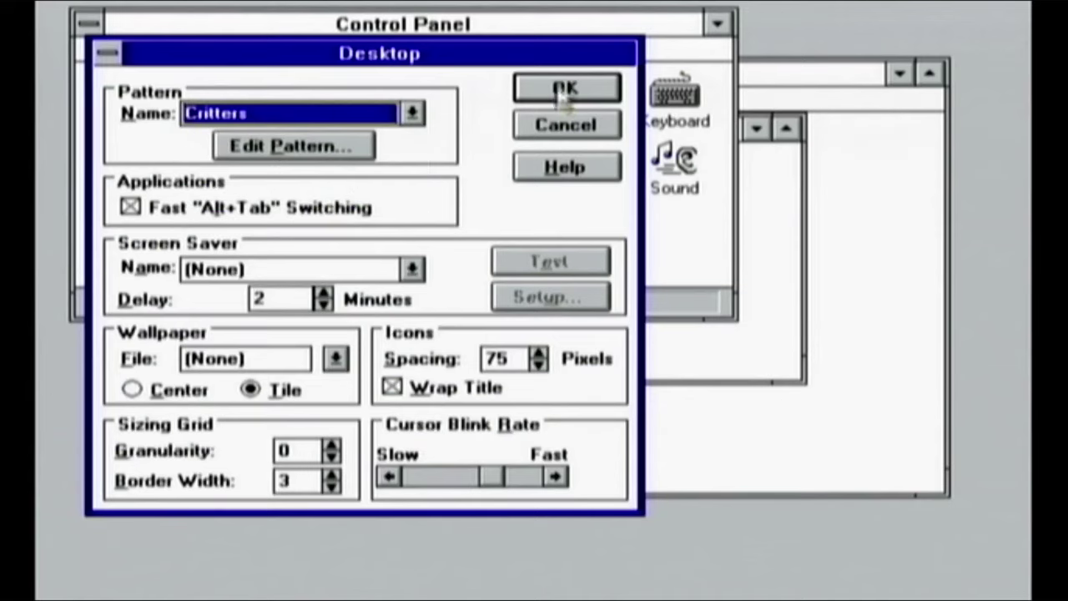
Change the desktop pattern to Waffle and apply the Desktop settings.
left_click(411, 113)
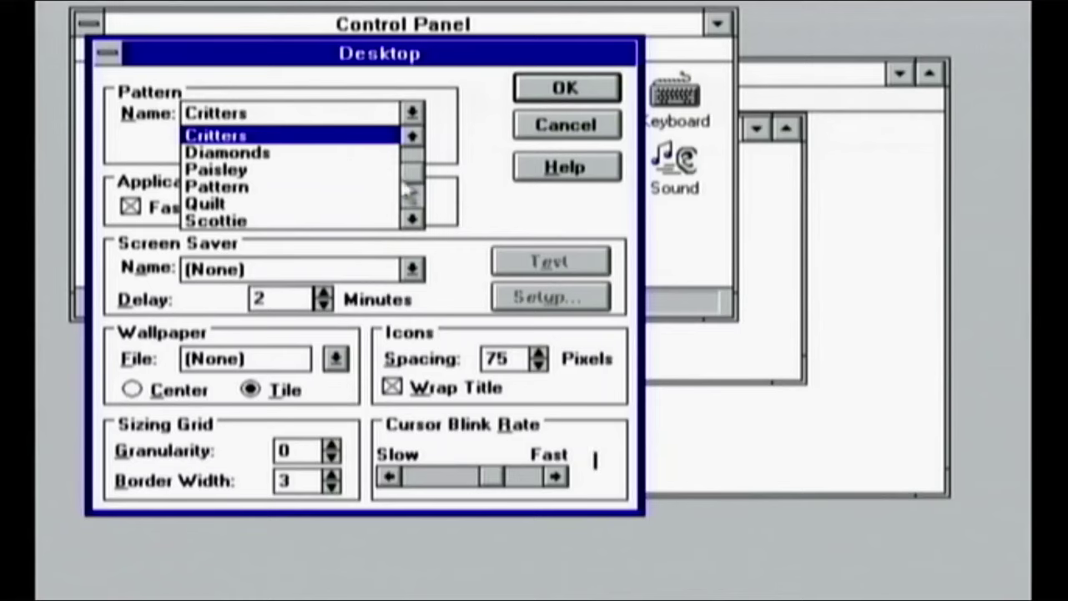
left_click(413, 219)
left_click(413, 218)
left_click(413, 218)
left_click(413, 219)
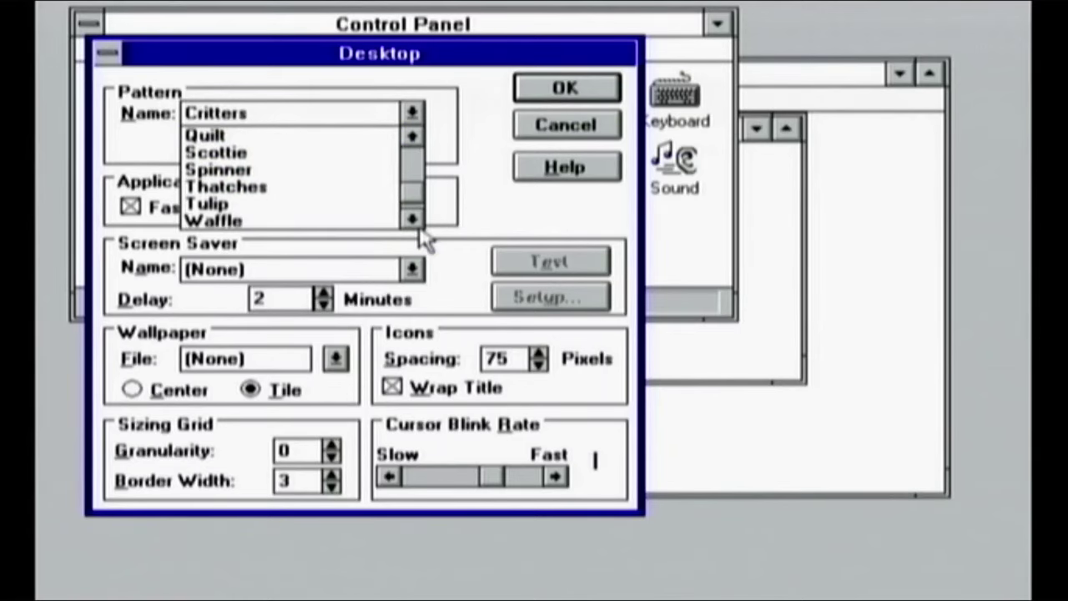
left_click(413, 218)
left_click(302, 203)
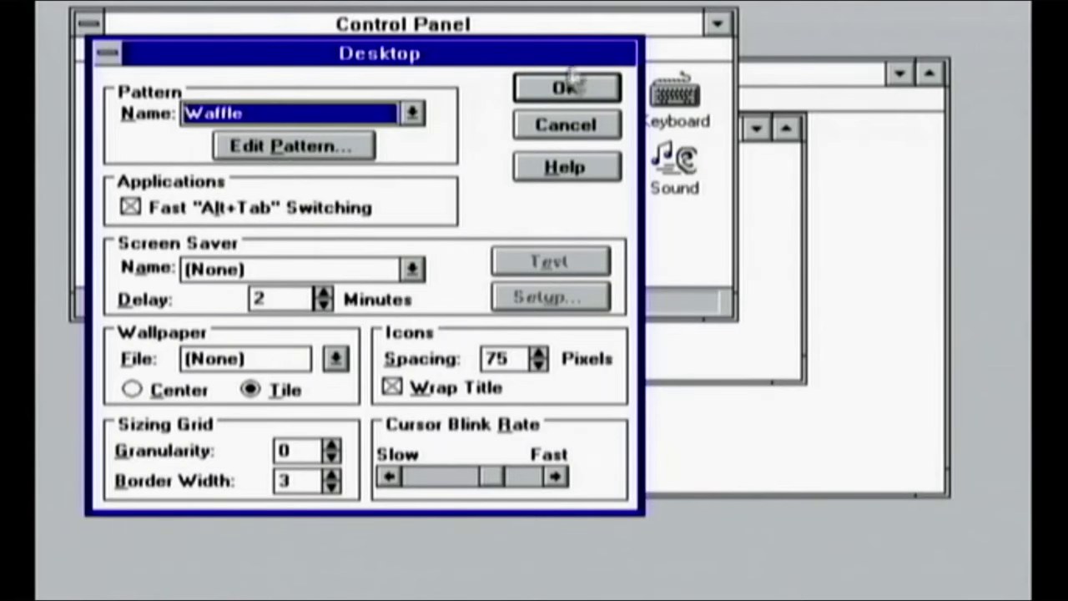
left_click(566, 87)
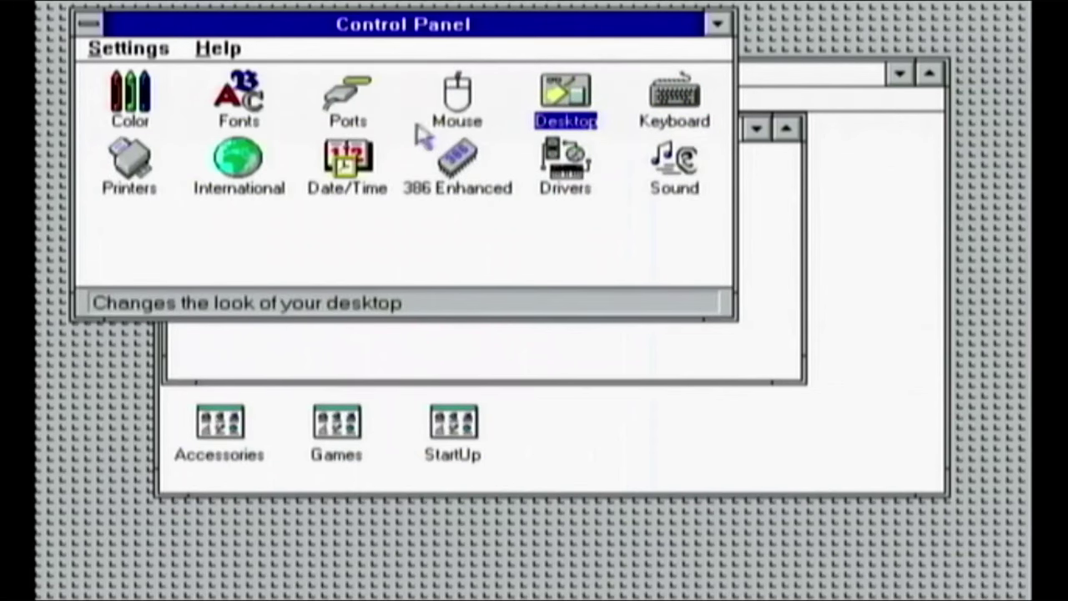
In the Color settings, preview the Black Leather Jacket scheme and apply the Emerald City scheme.
double_click(132, 102)
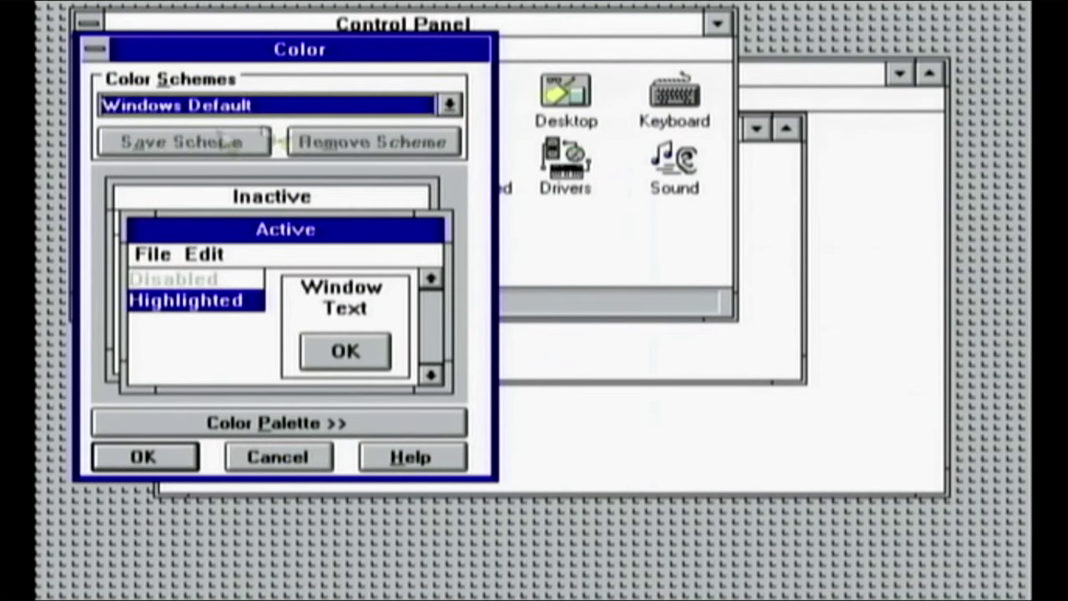
left_click(449, 104)
left_click(139, 160)
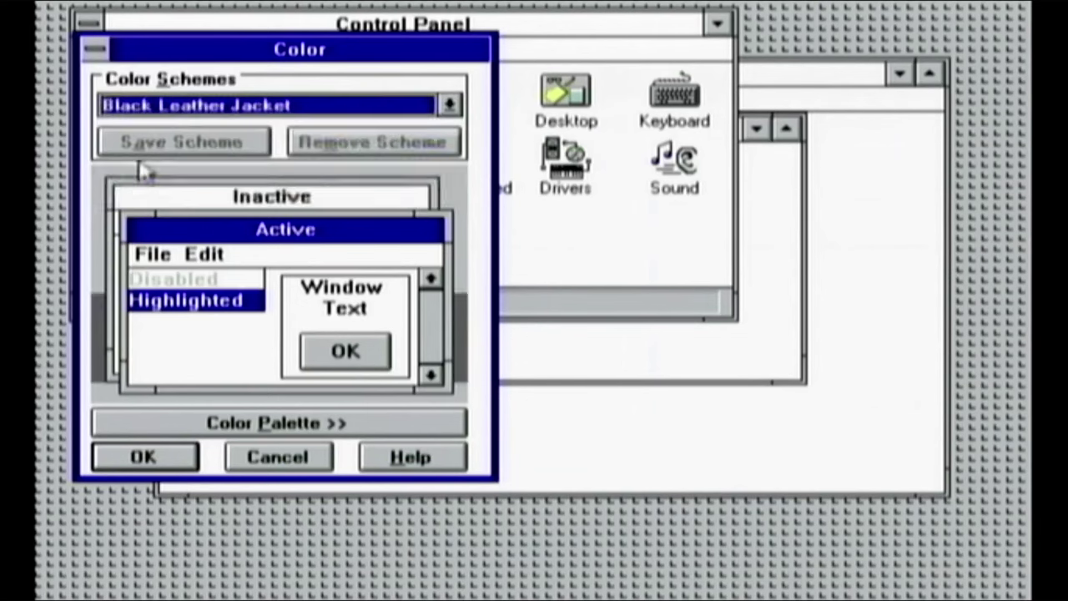
left_click(448, 104)
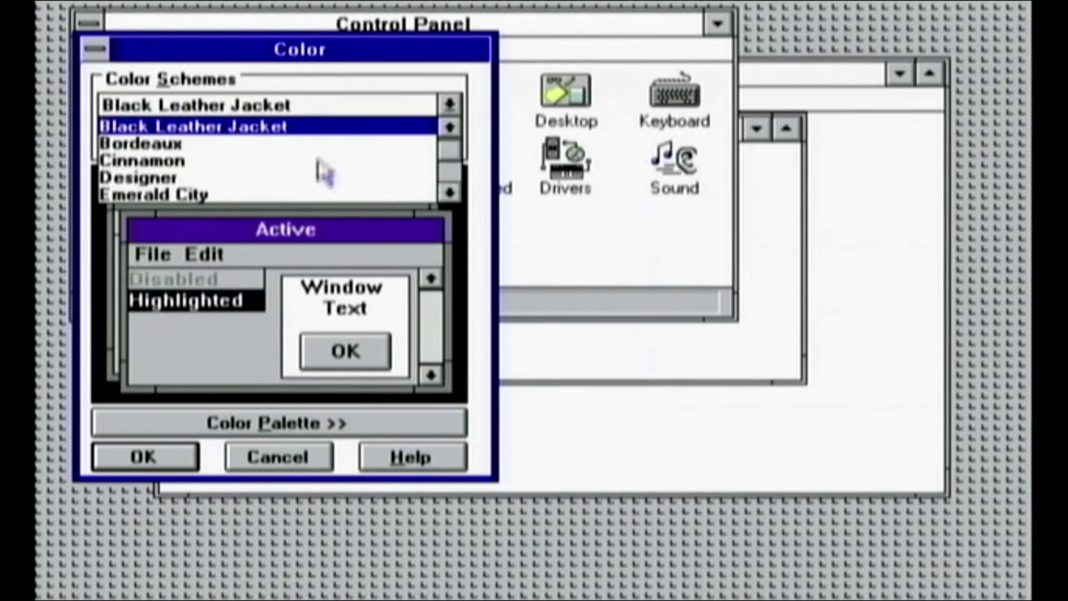
left_click(266, 193)
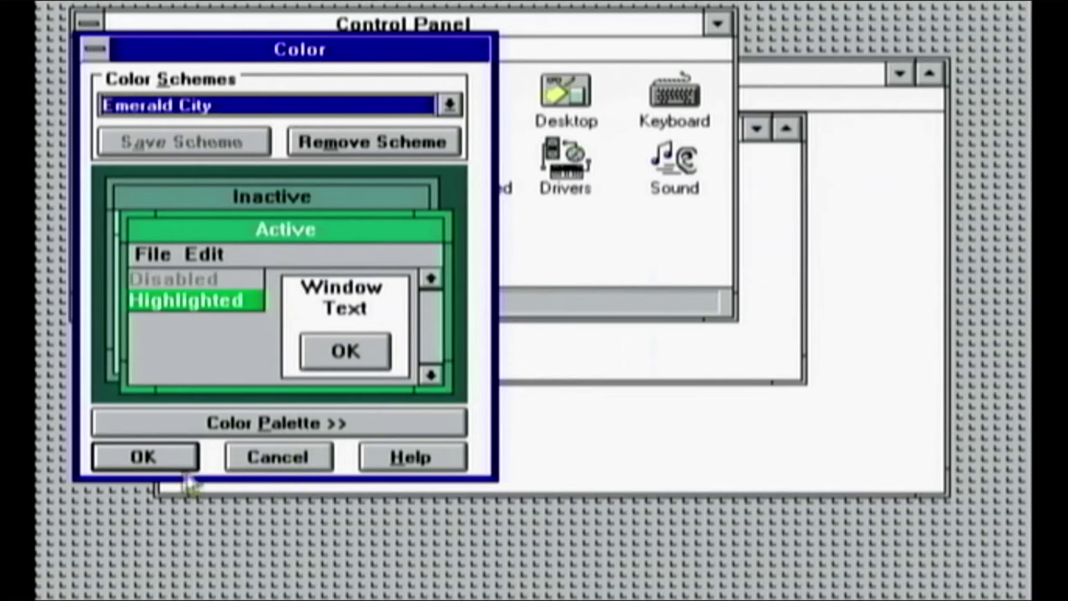
left_click(104, 423)
left_click(133, 456)
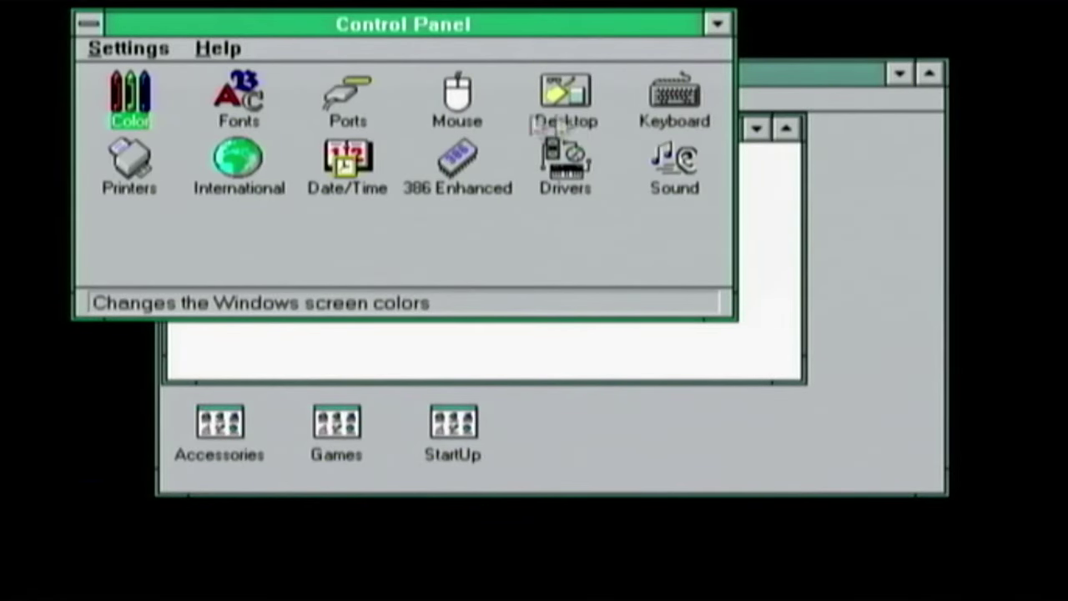
Reopen the Color settings to confirm the Emerald City scheme, and set the desktop pattern to Thatches.
double_click(145, 105)
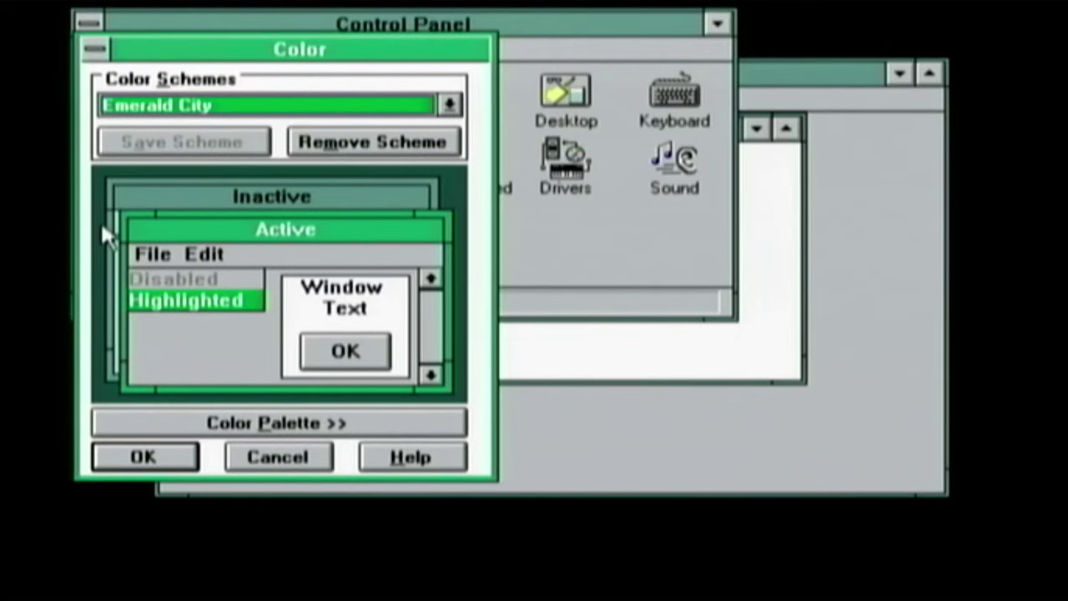
left_click(144, 457)
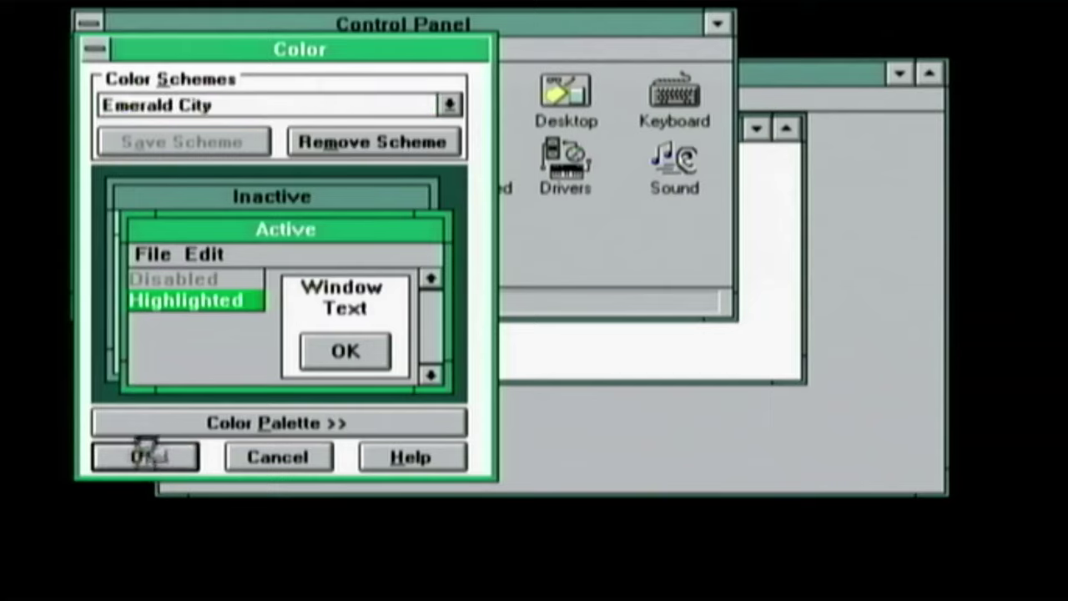
double_click(564, 92)
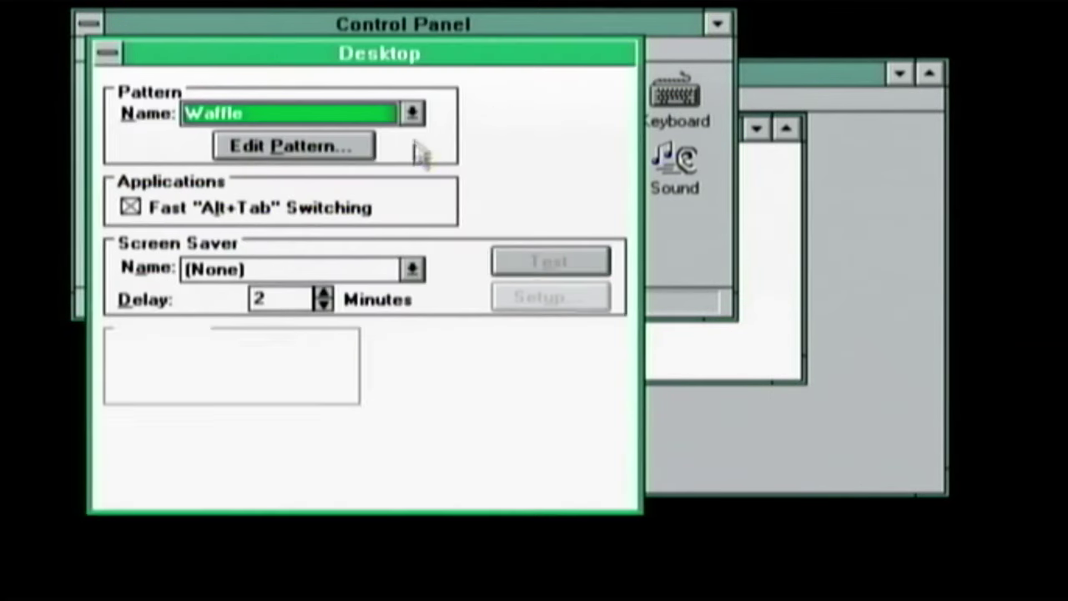
left_click(397, 113)
left_click(334, 171)
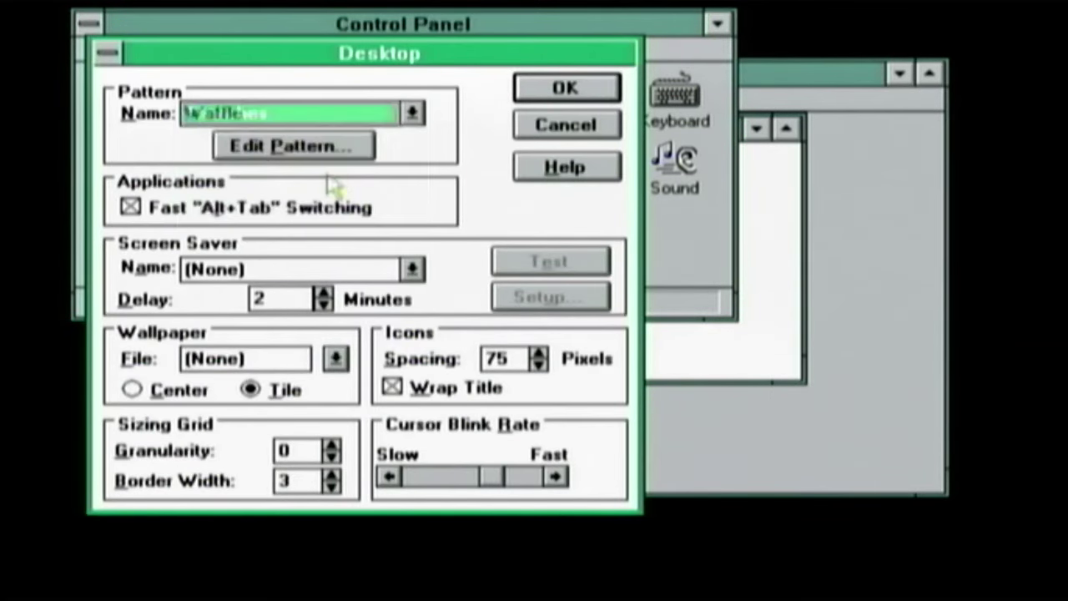
left_click(538, 91)
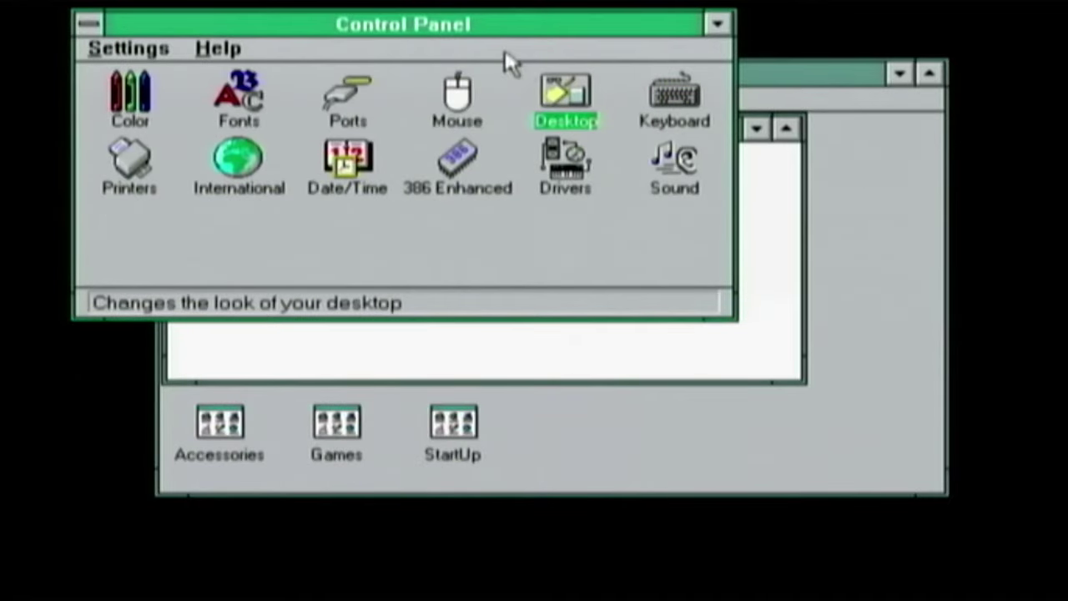
Move the Control Panel window over Program Manager and close it.
left_click_drag(503, 24, 615, 262)
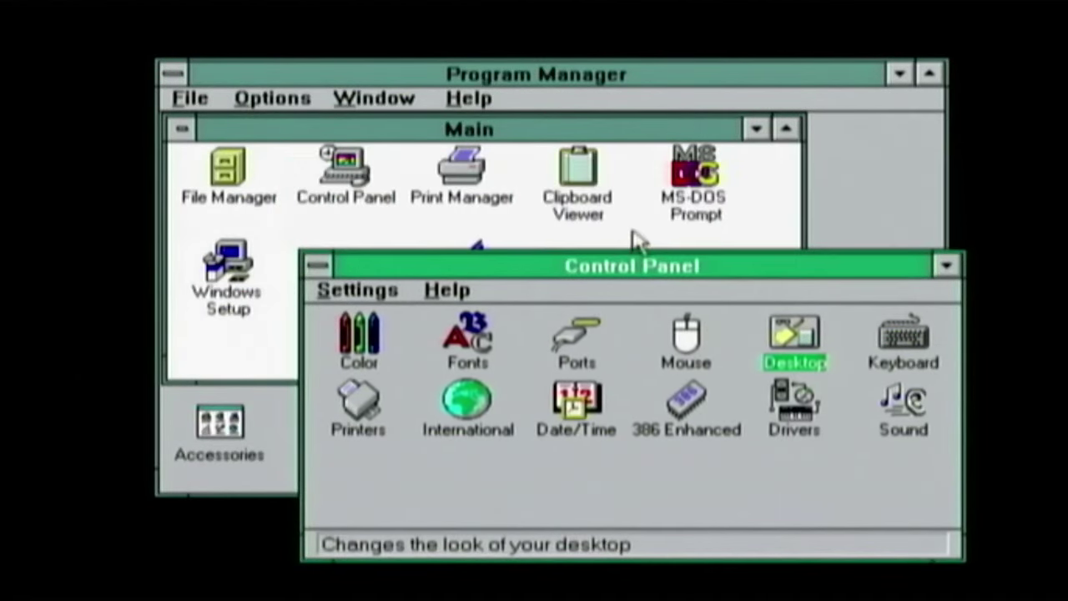
left_click_drag(546, 250, 456, 173)
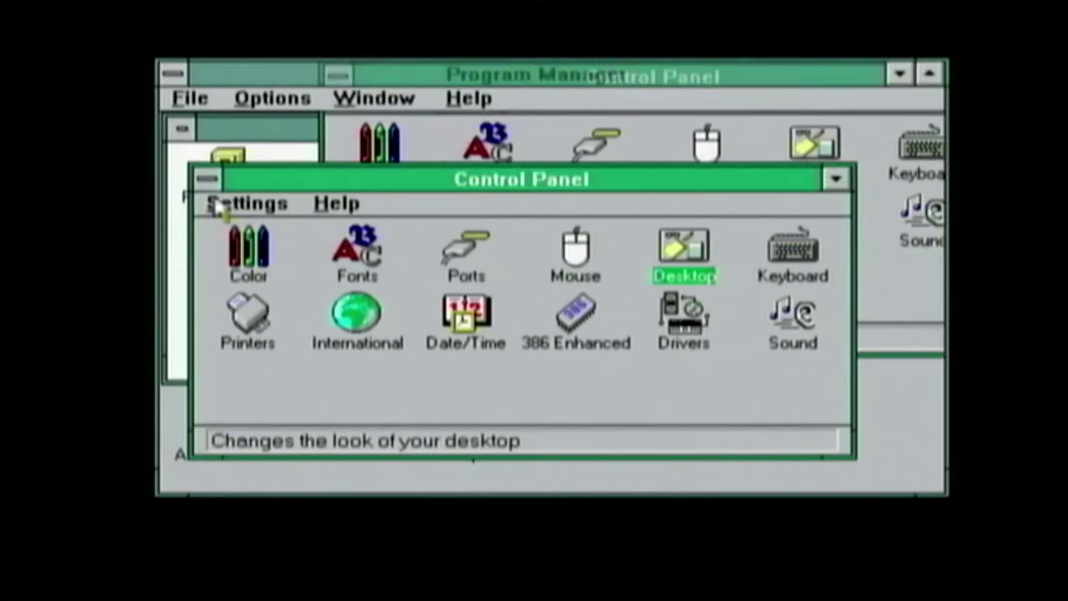
left_click(206, 180)
left_click(265, 335)
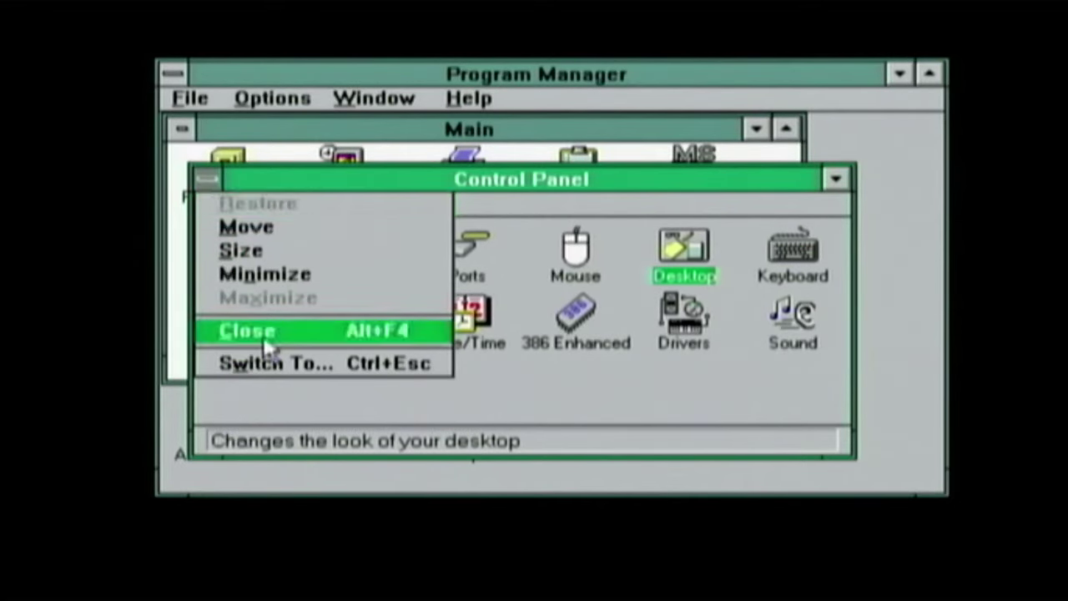
Exit Windows from Program Manager and enter the DOS command "exit", followed by Enter, on the DOSBox on-screen keyboard.
left_click(208, 94)
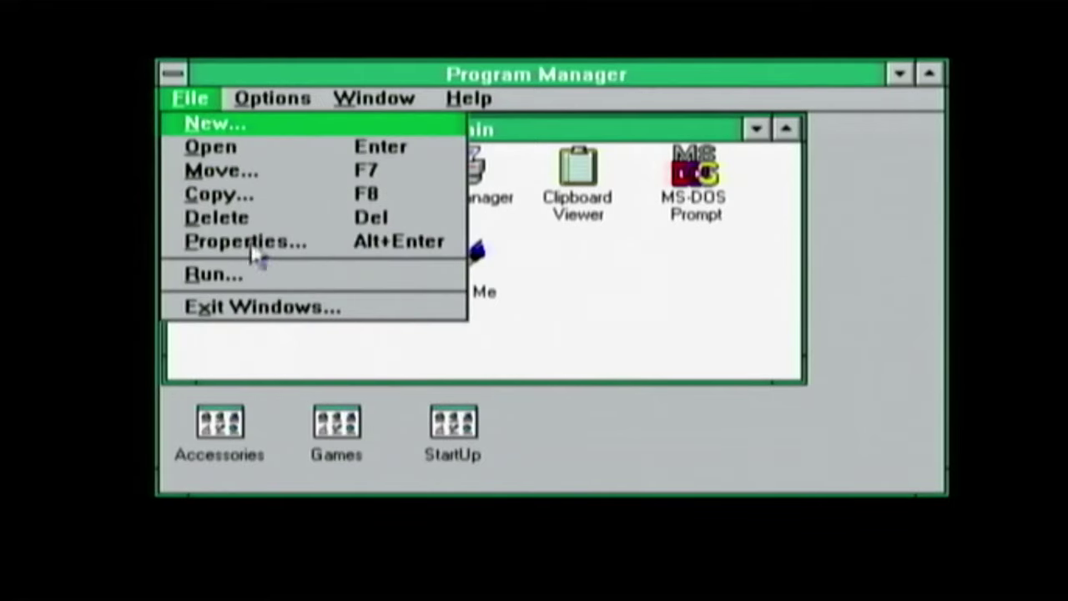
left_click(241, 311)
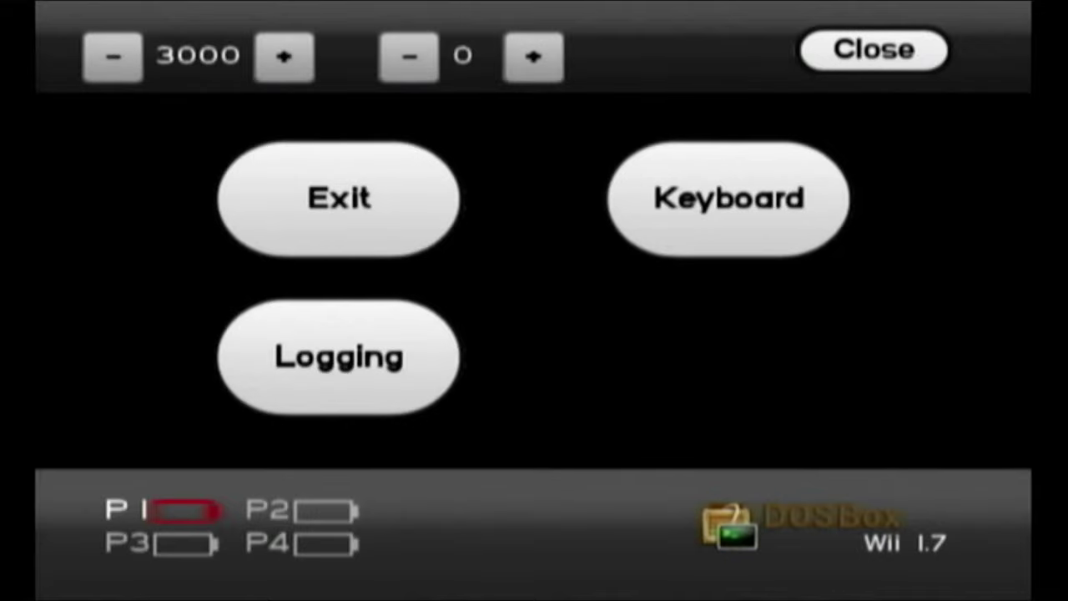
left_click(721, 247)
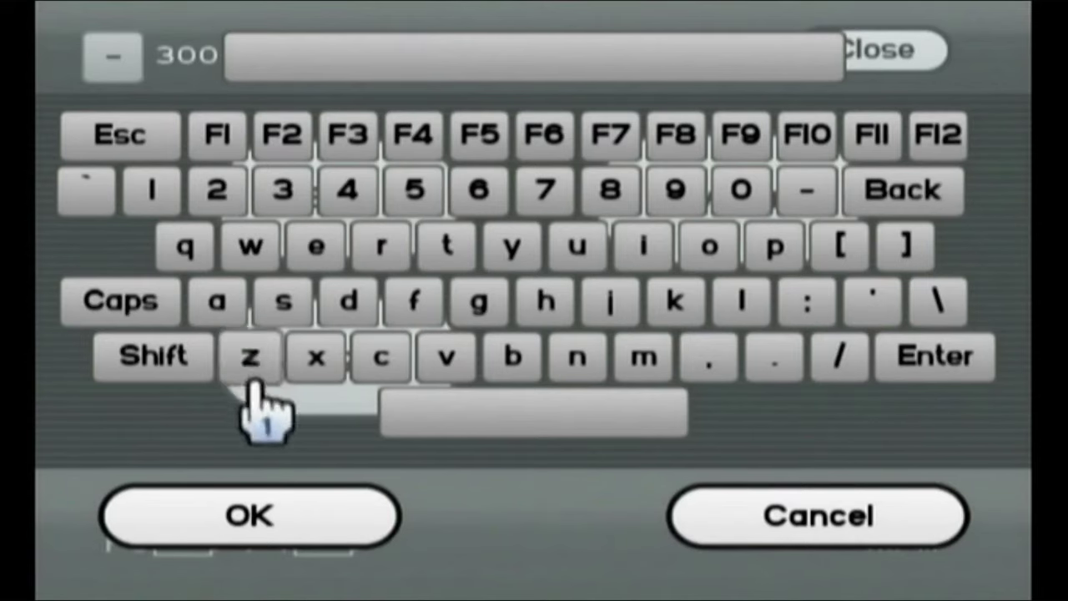
left_click(315, 249)
left_click(315, 357)
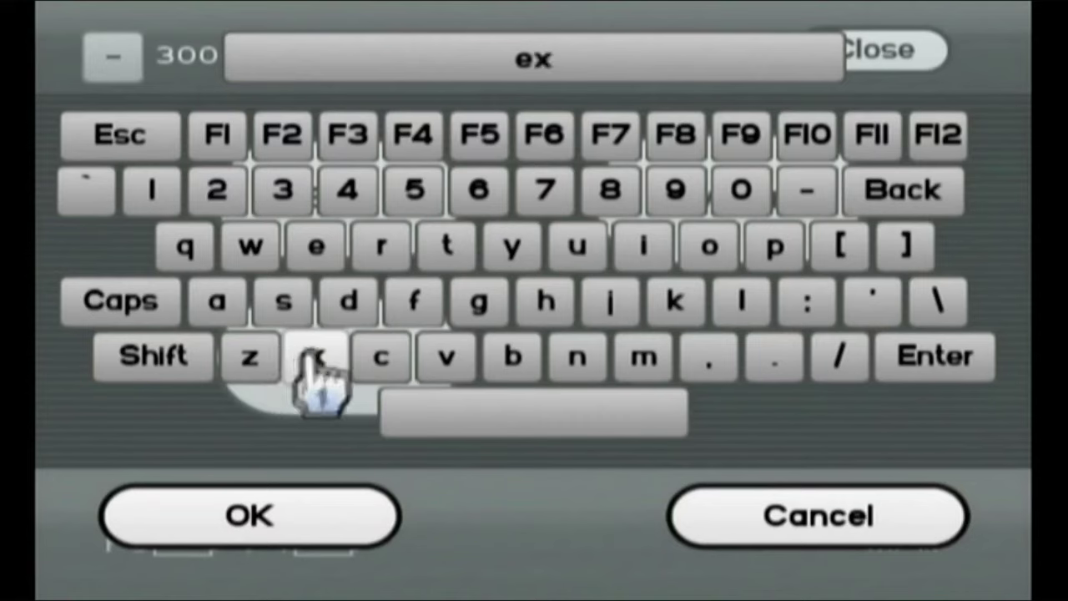
left_click(642, 250)
left_click(450, 250)
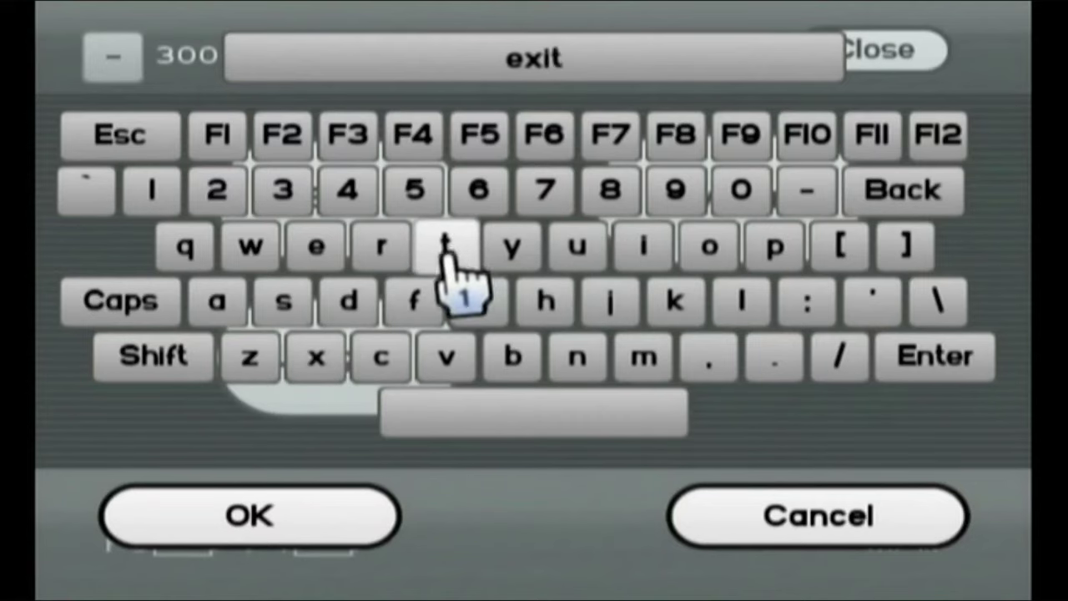
left_click(918, 367)
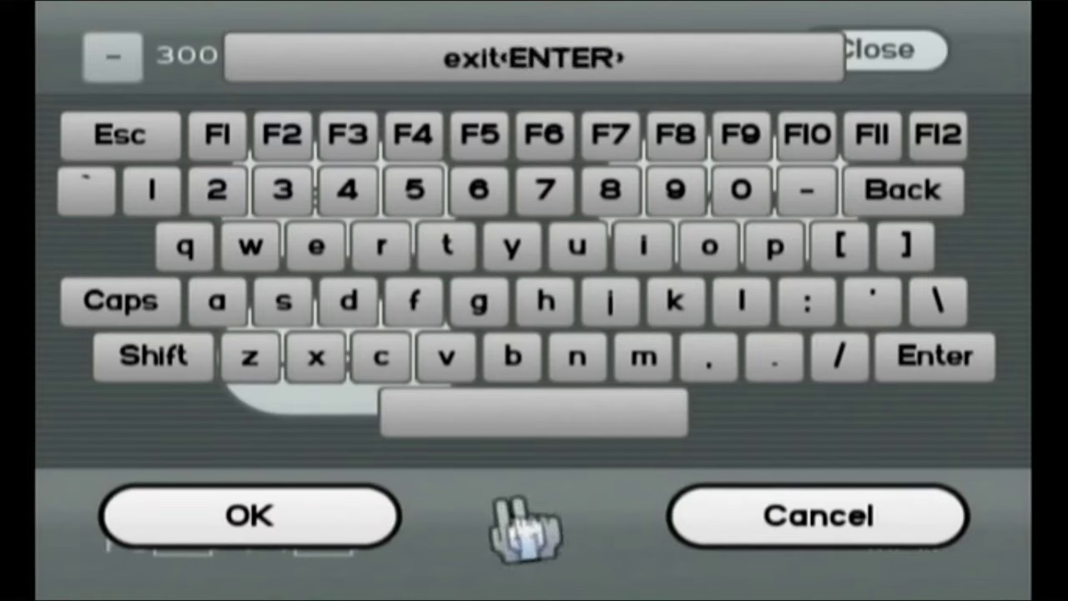